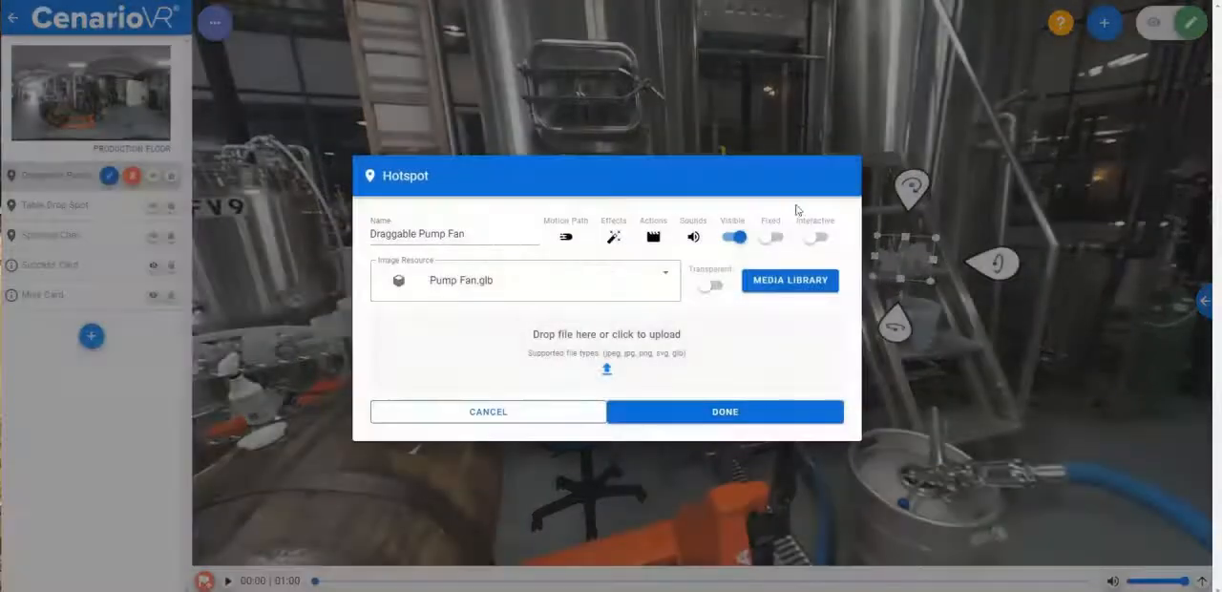
- Make the Draggable Pump Fan hotspot interactive as a Drag Item, checking its On Drop and On Begin Drag actions before saving
left_click(815, 237)
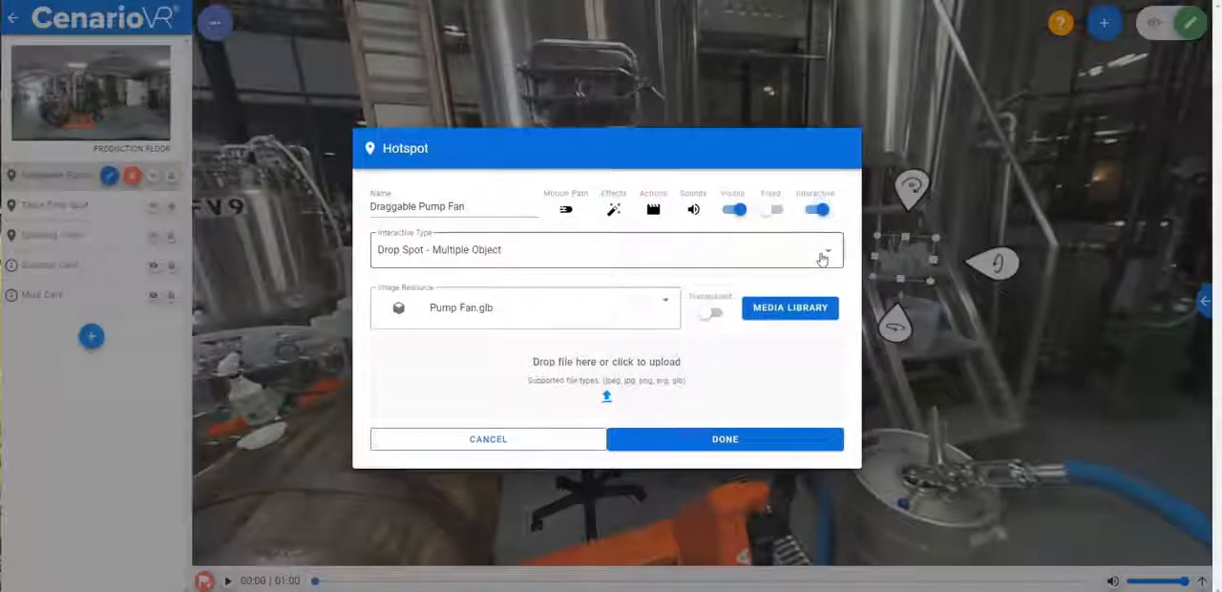
left_click(720, 264)
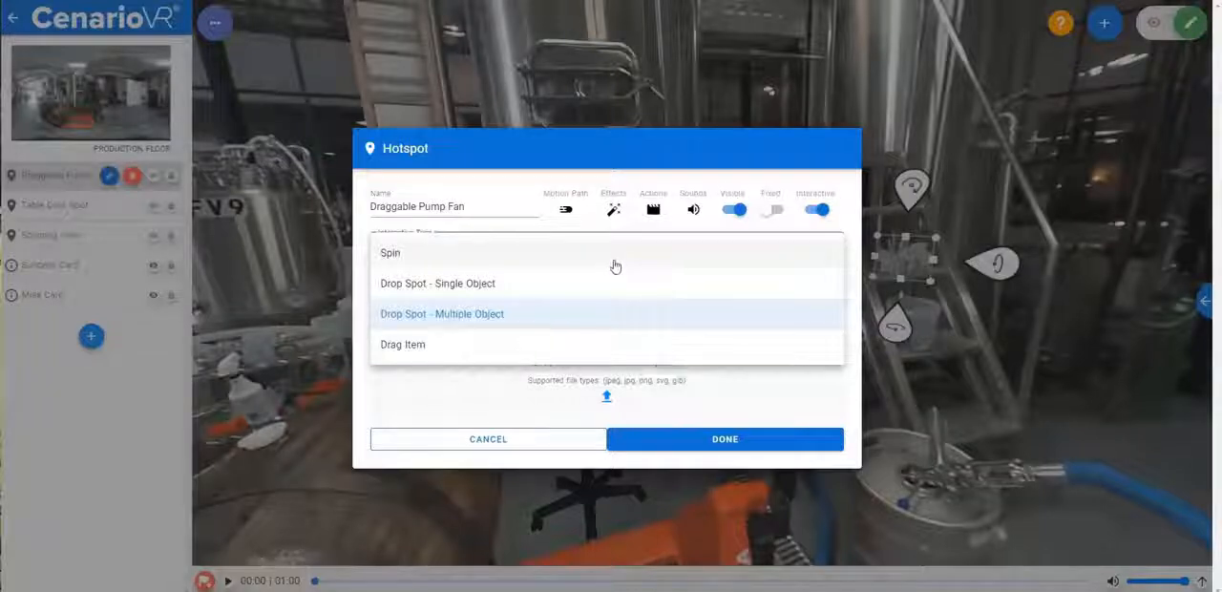
left_click(485, 345)
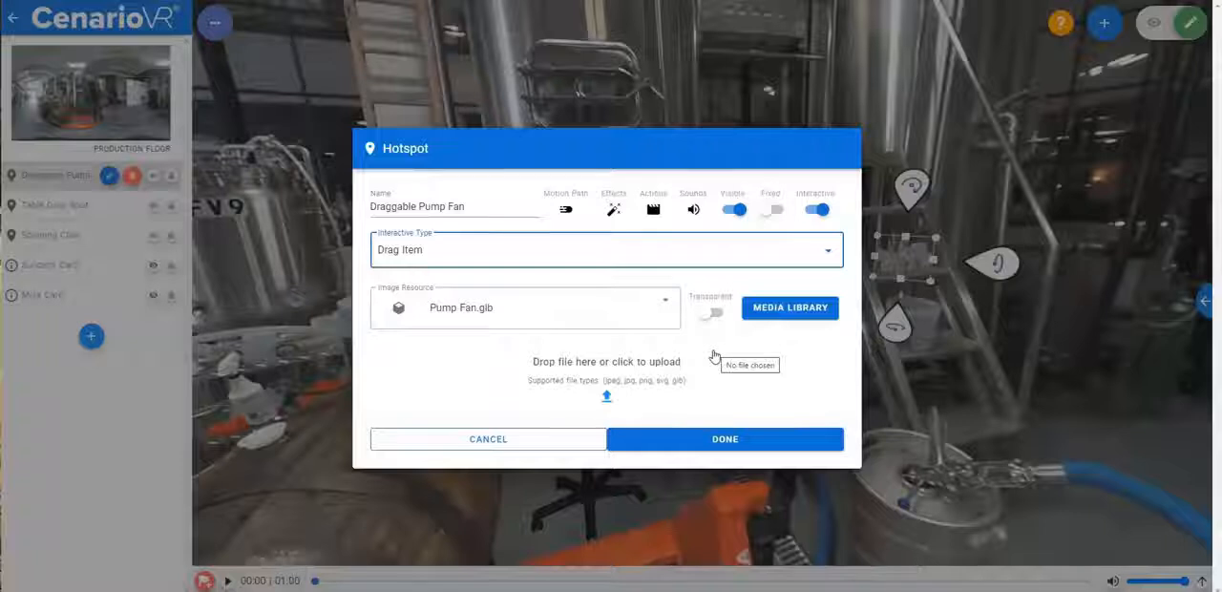
left_click(654, 210)
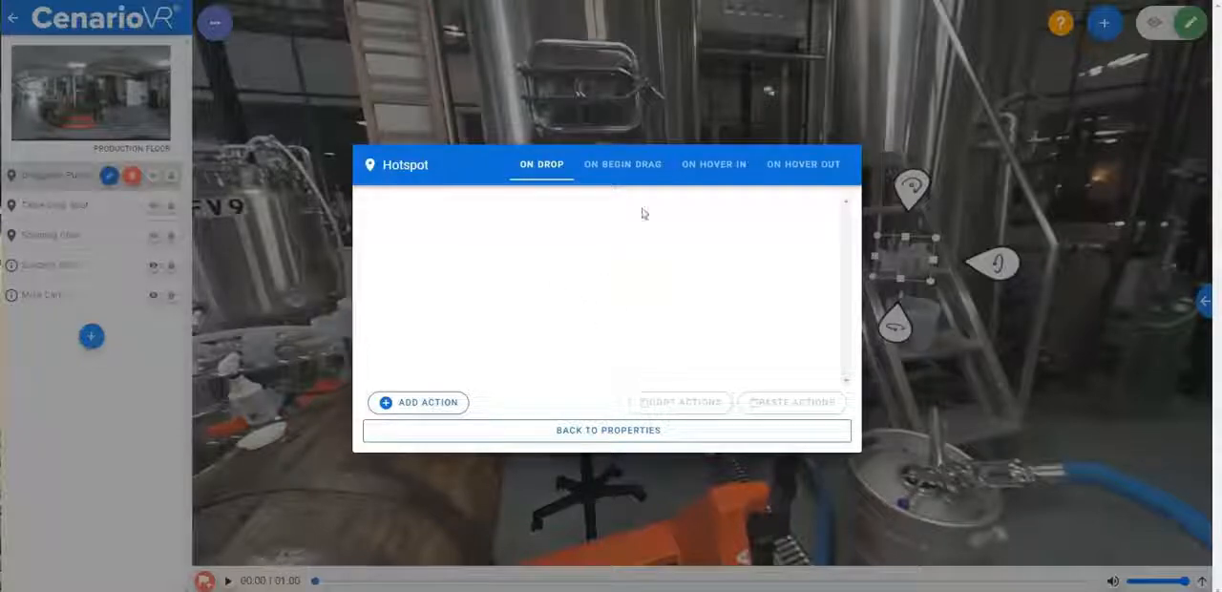
left_click(622, 168)
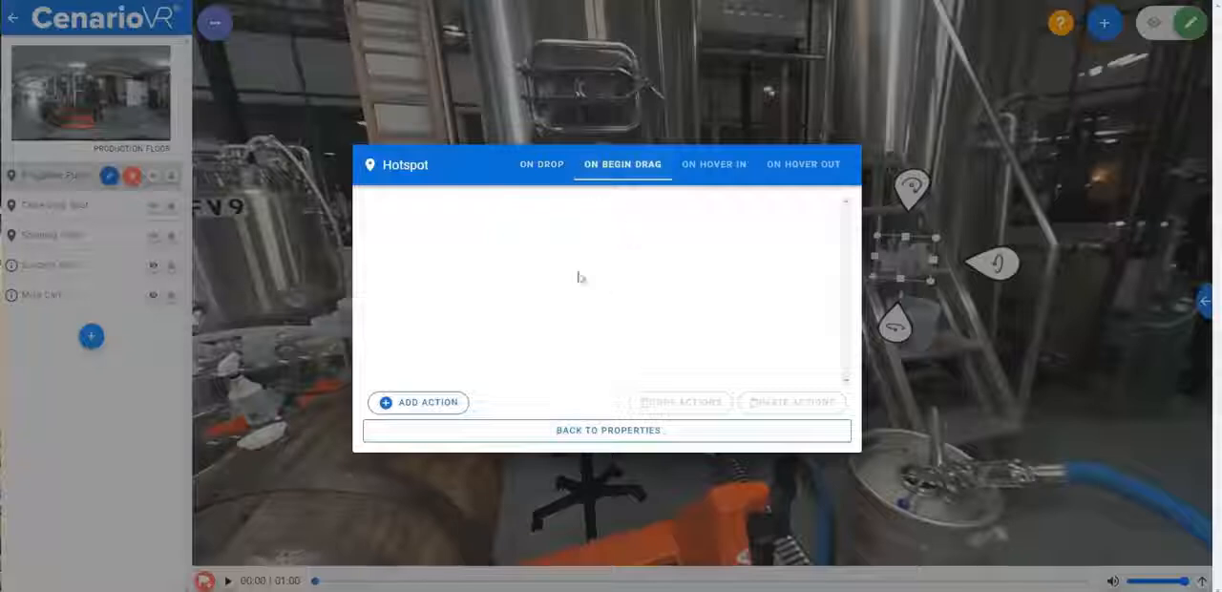
left_click(584, 429)
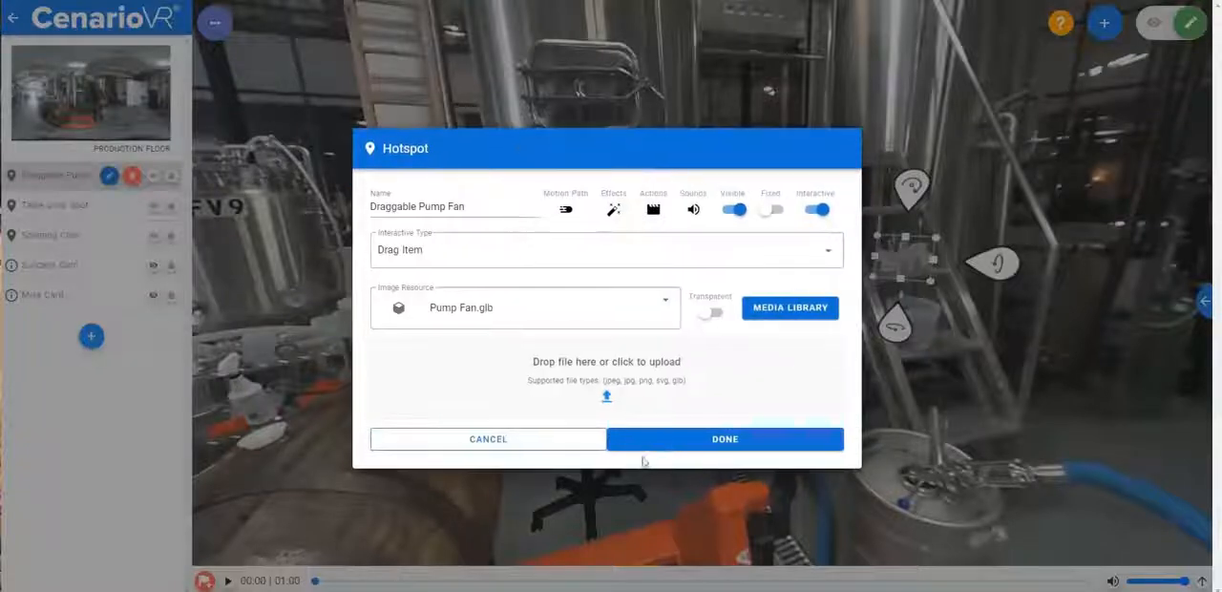
left_click(707, 442)
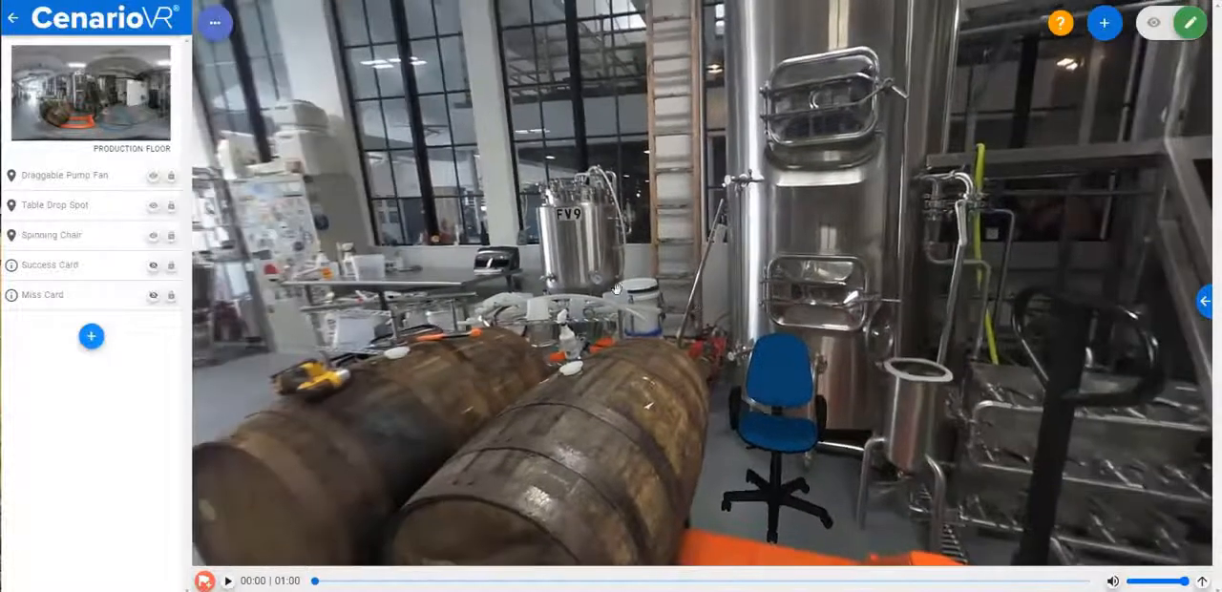
- Make the Table Drop Spot hotspot interactive as Drop Spot - Single Object, checking its On Drop and On Drag Out actions before saving
left_click(447, 261)
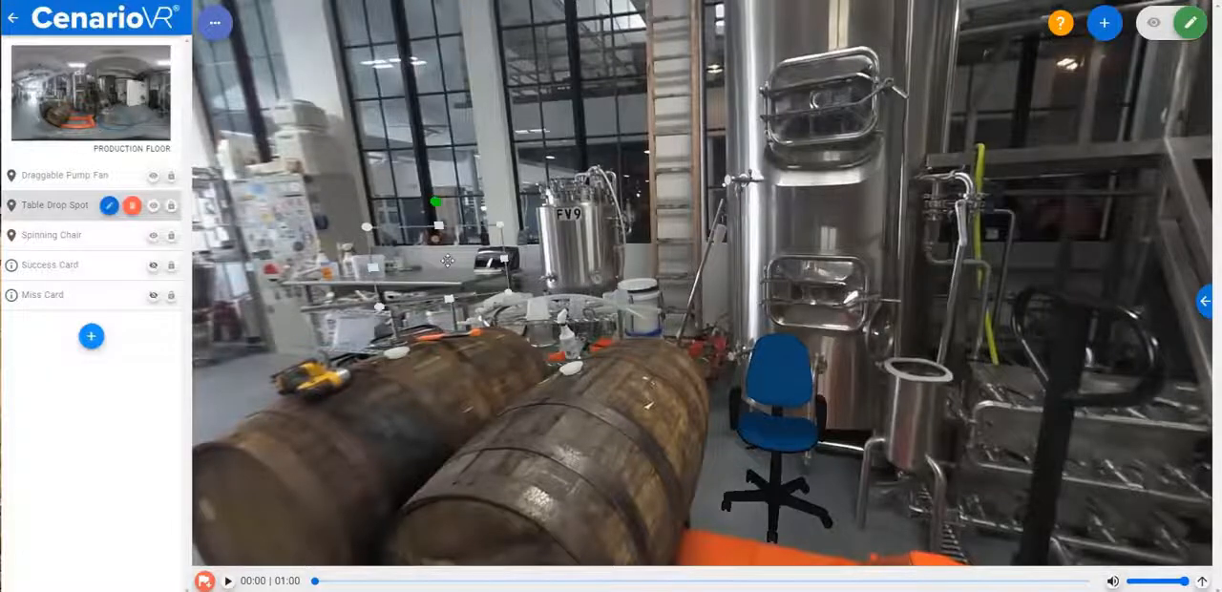
double_click(447, 261)
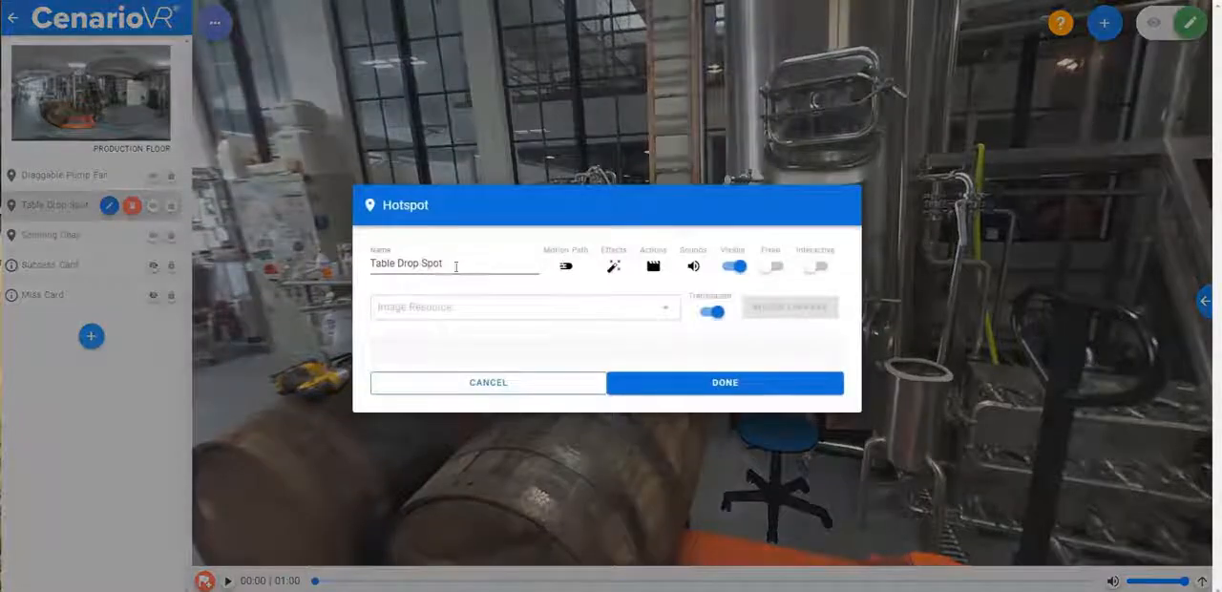
left_click(816, 267)
left_click(656, 292)
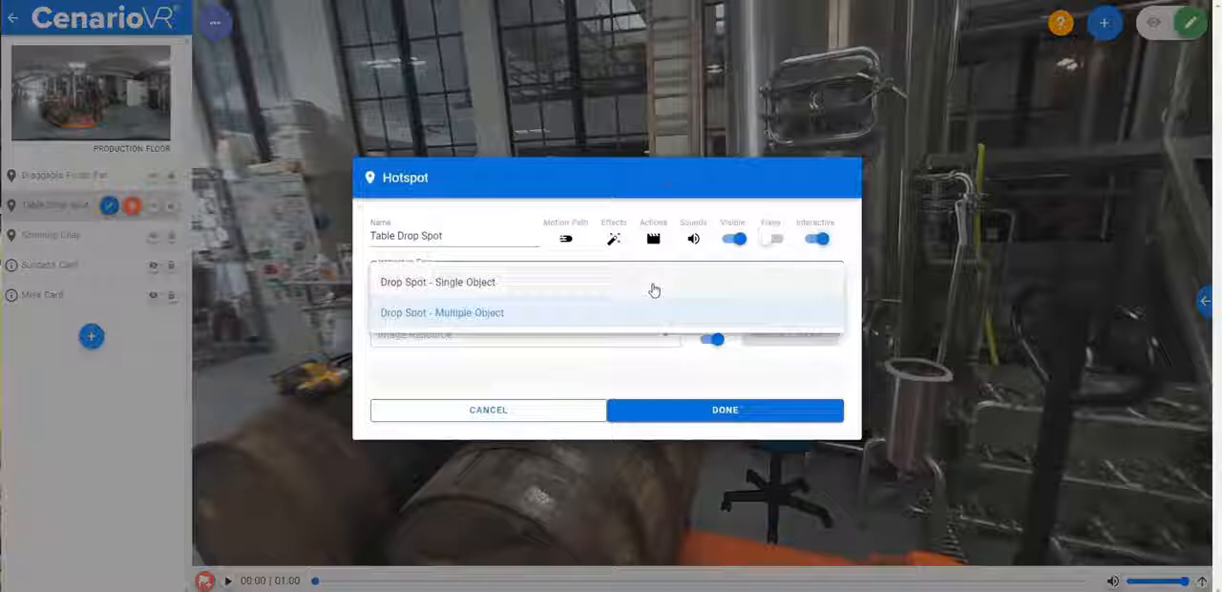
left_click(591, 286)
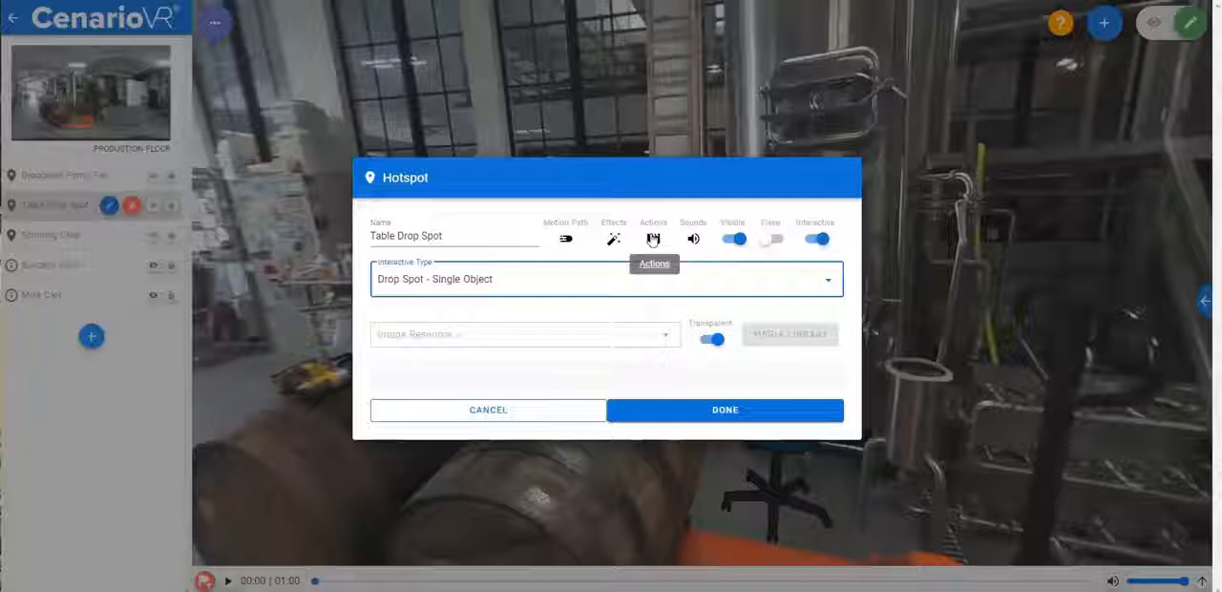
left_click(653, 240)
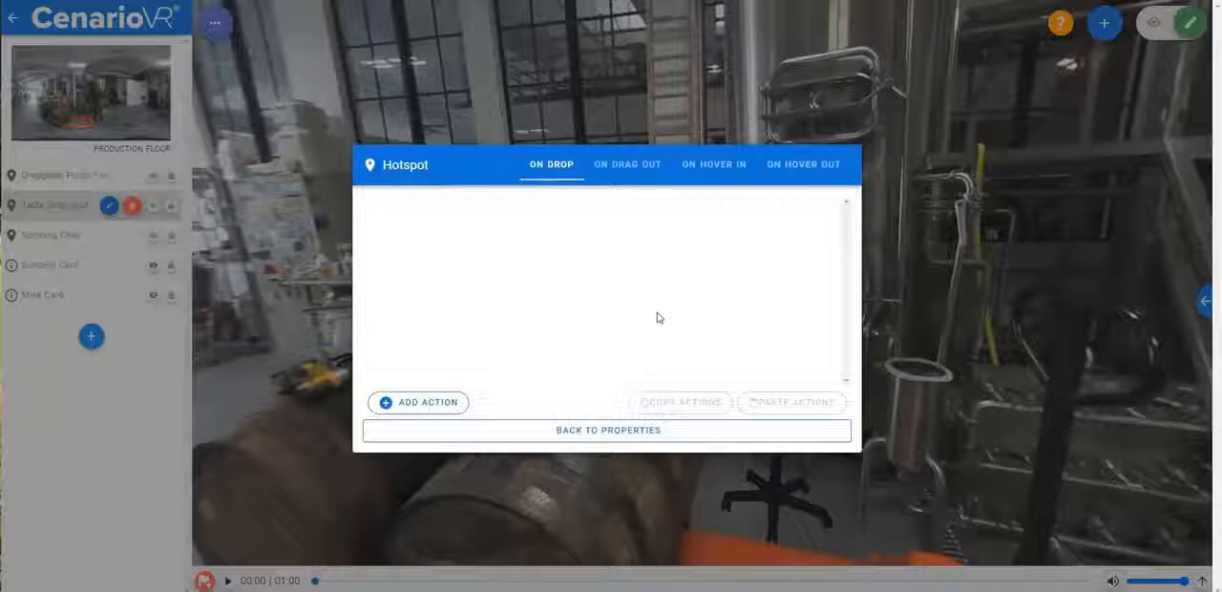
left_click(627, 172)
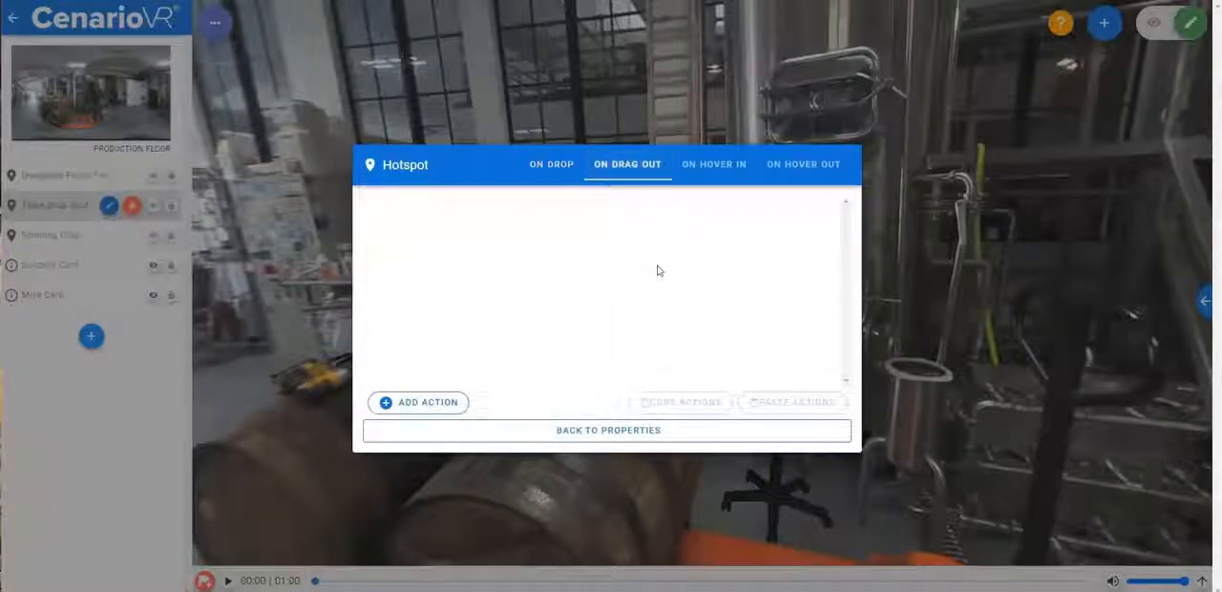
left_click(635, 432)
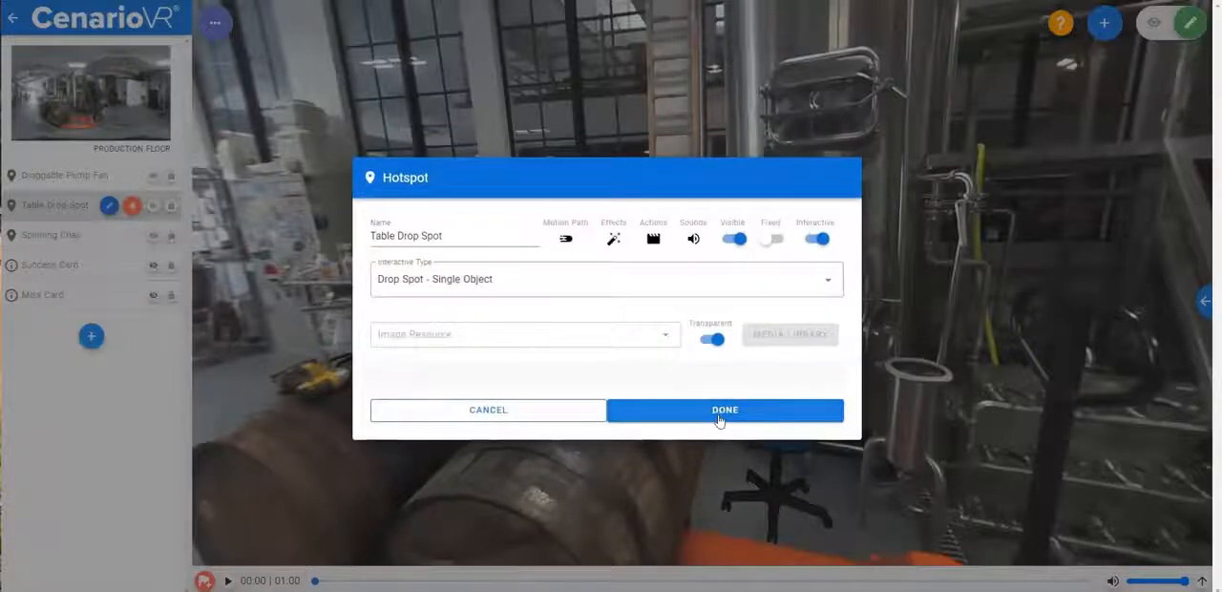
left_click(720, 410)
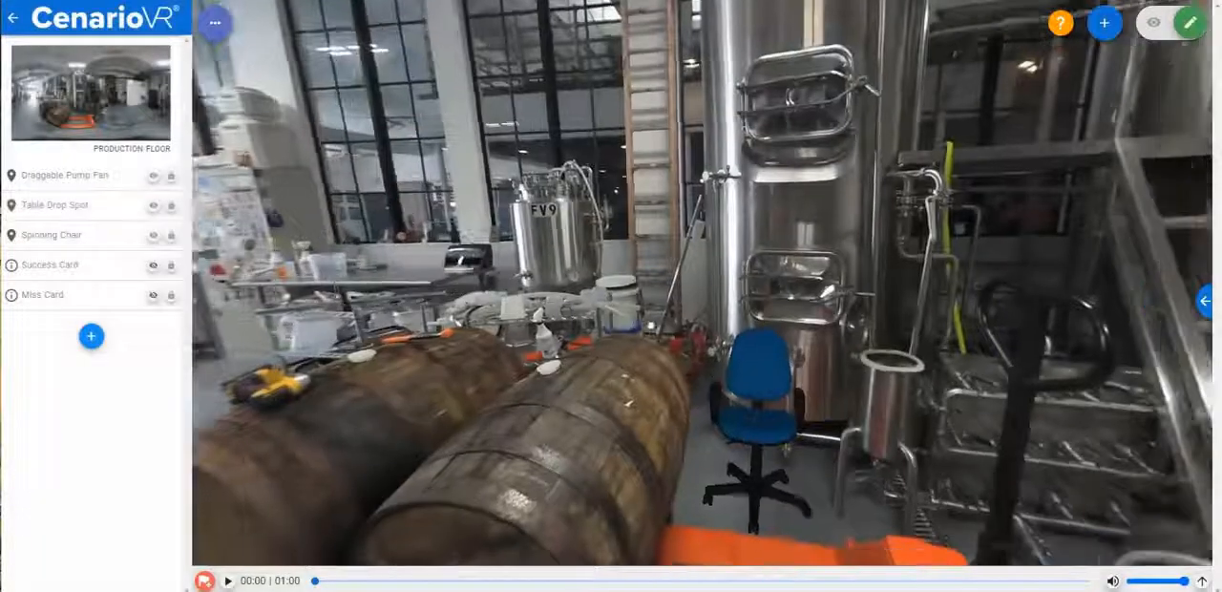
- Make the Spinning Chair hotspot interactive with the Spin type and save it
left_click_drag(695, 355, 611, 305)
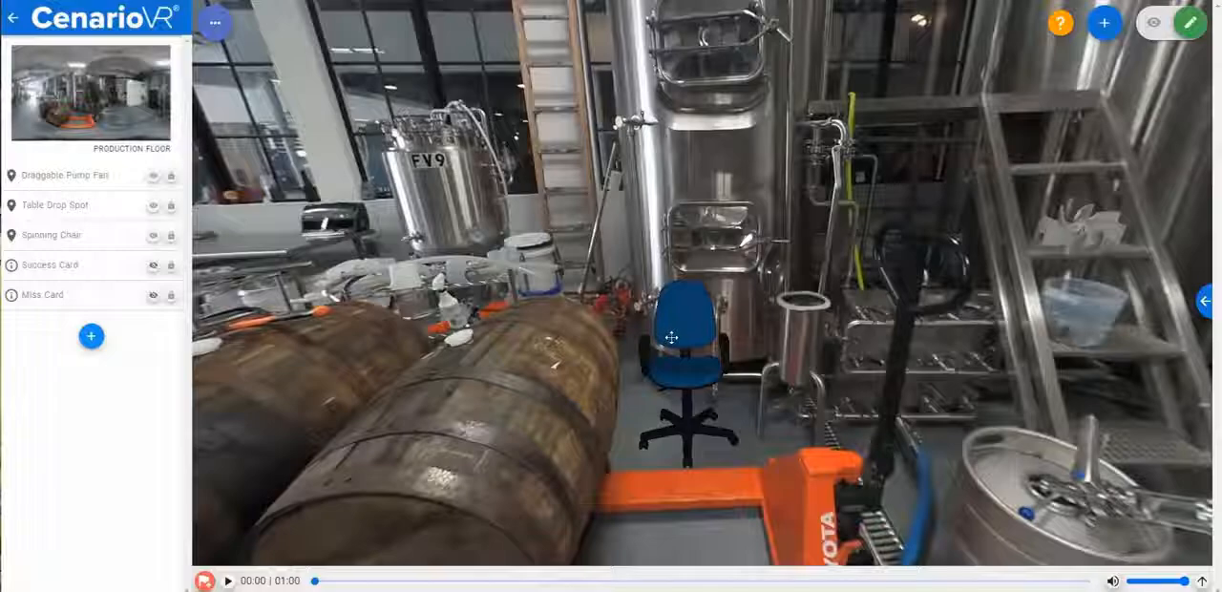
double_click(673, 339)
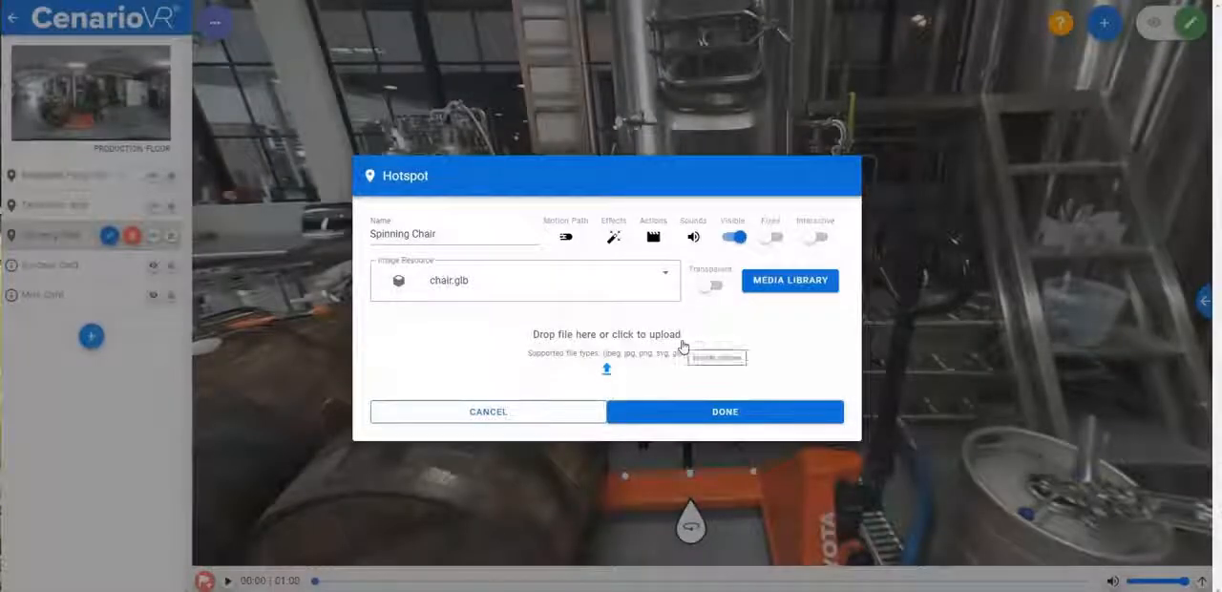
left_click(814, 237)
left_click(626, 260)
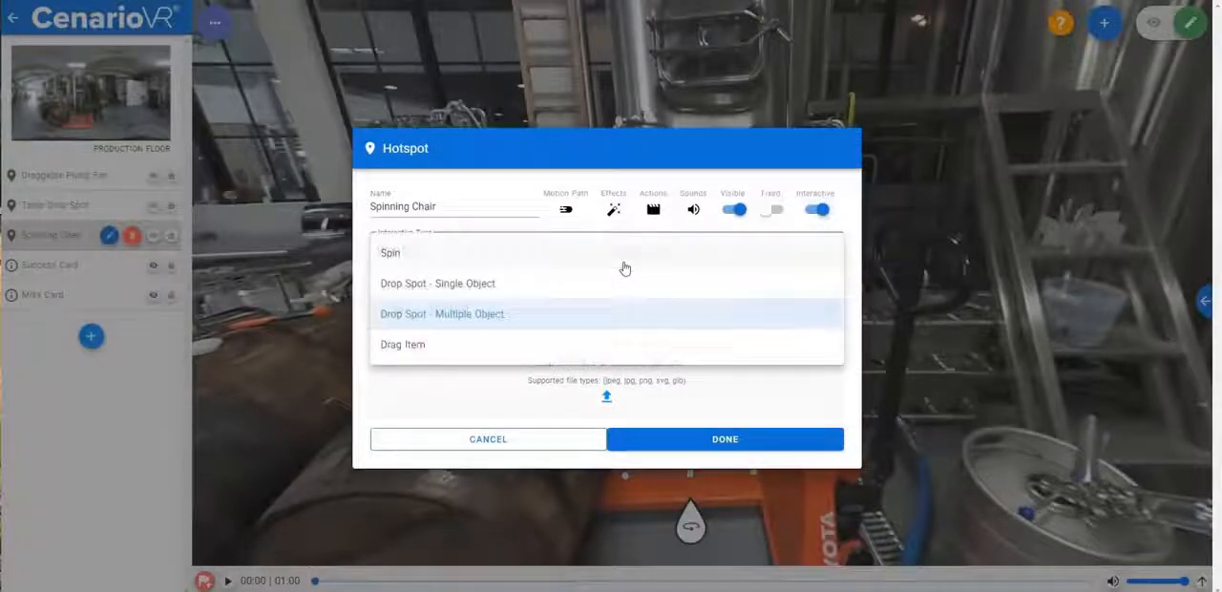
left_click(532, 266)
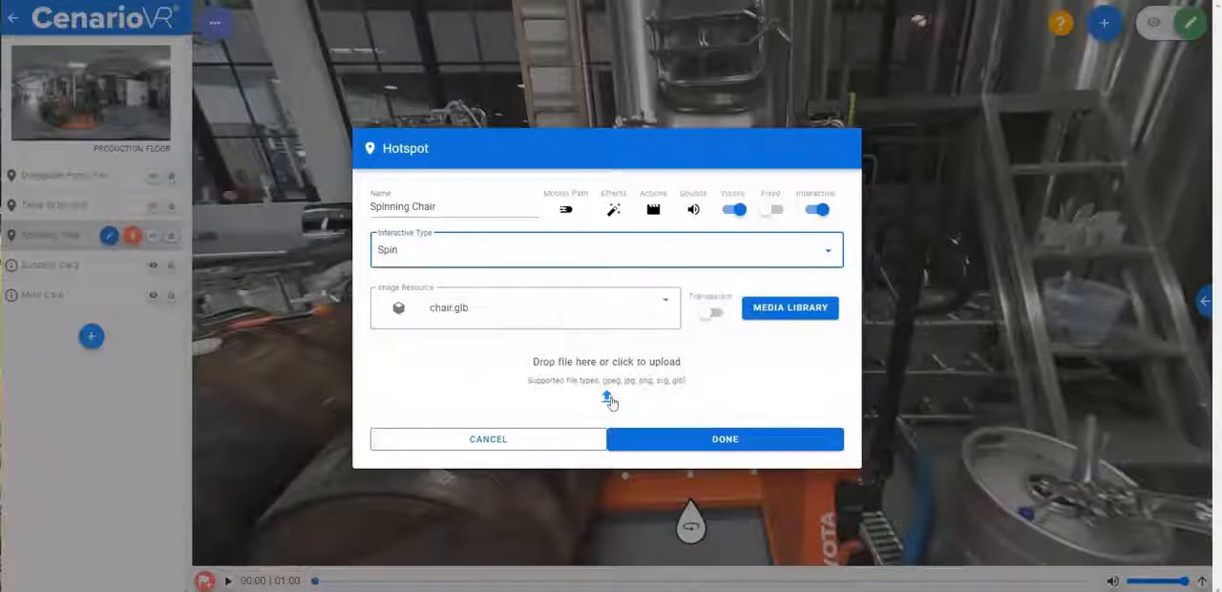
left_click(746, 444)
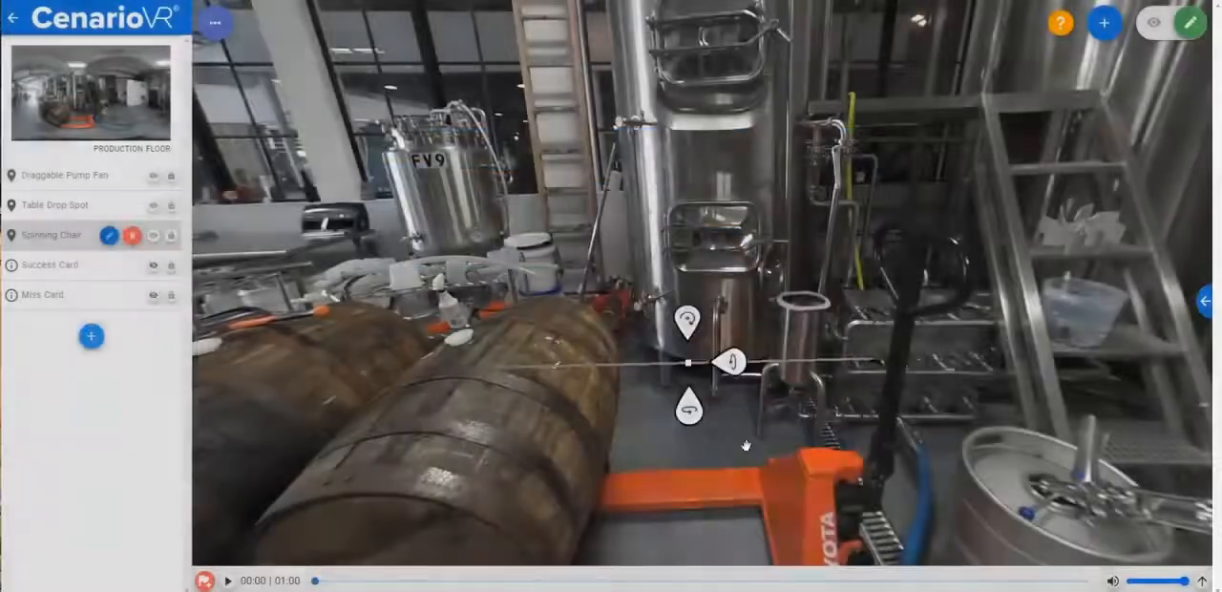
- Preview the scene to test moving the pump fan onto the table and spinning the chair, then return to editing
left_click(1153, 22)
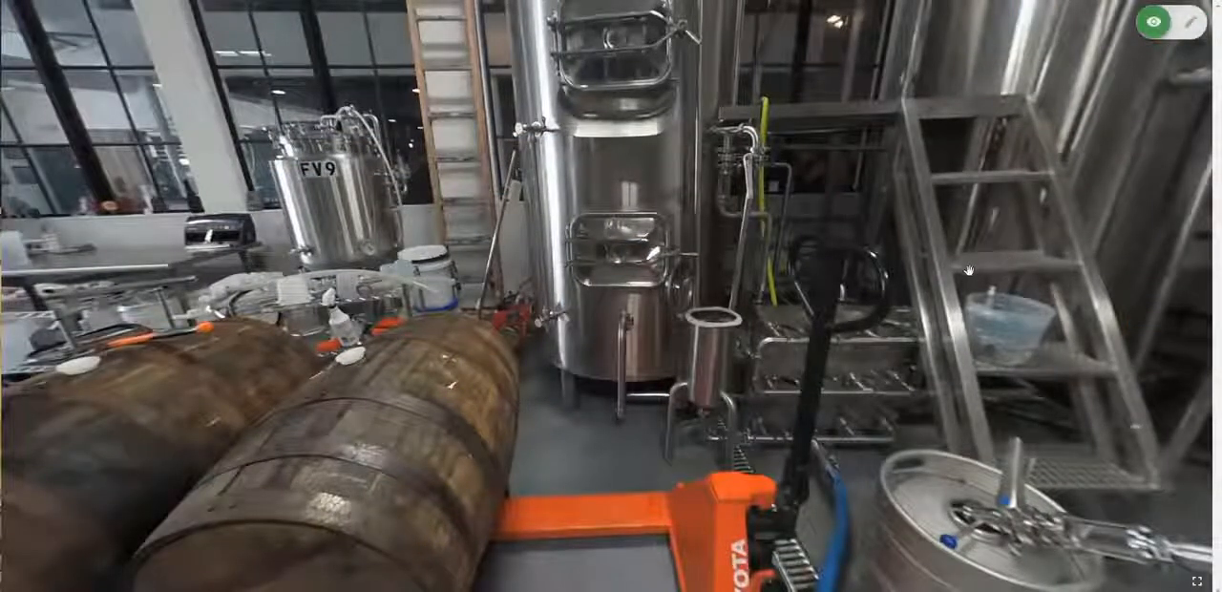
mouse_move(969, 272)
left_mouse_down()
mouse_move(975, 325)
mouse_move(955, 283)
left_mouse_up()
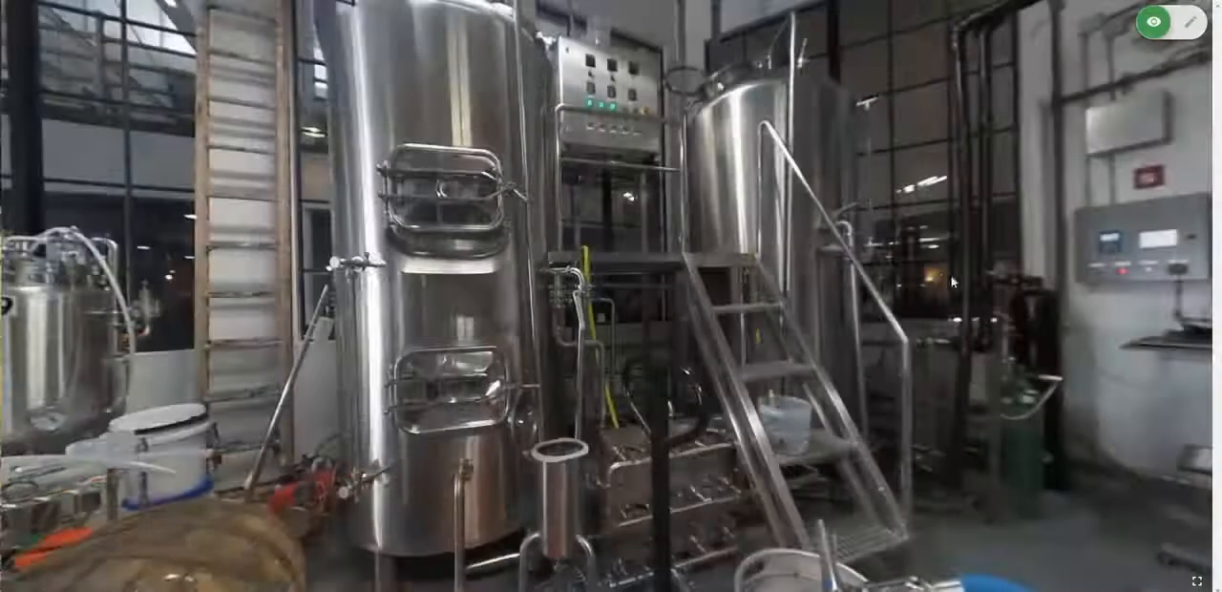
left_click_drag(809, 281, 870, 242)
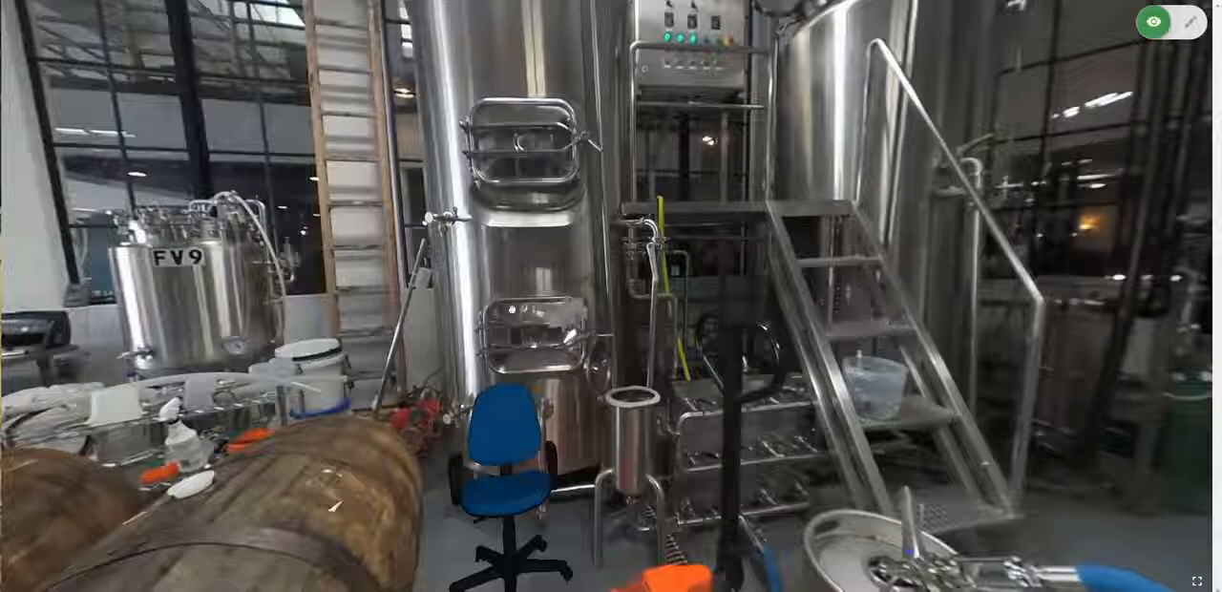
left_click(238, 281)
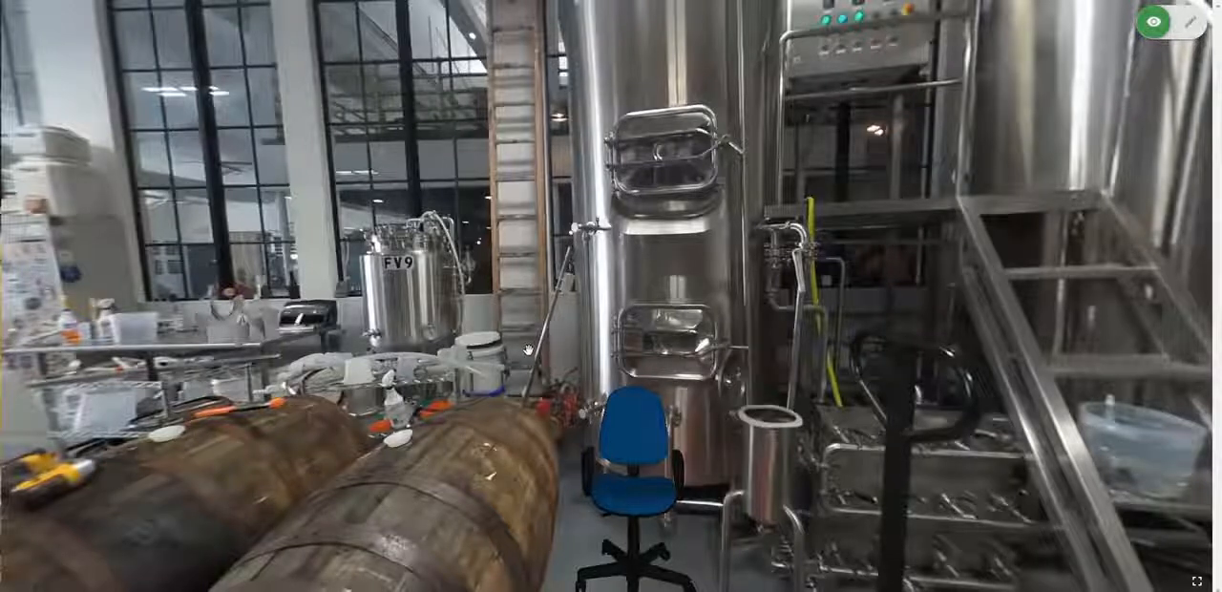
left_click(504, 395)
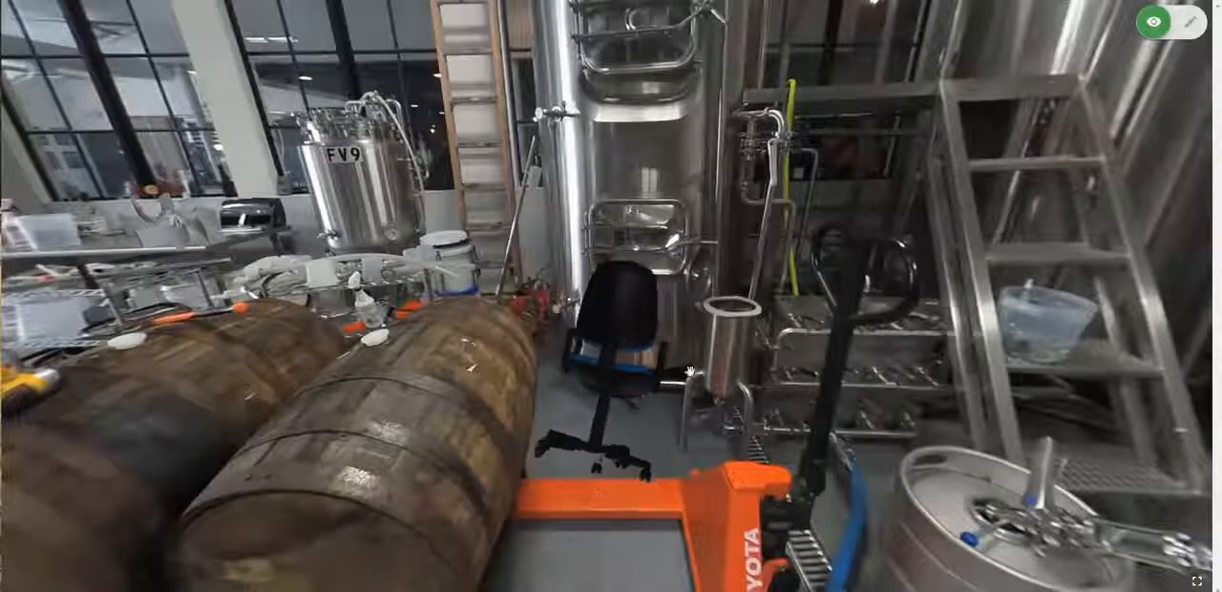
left_click(1190, 26)
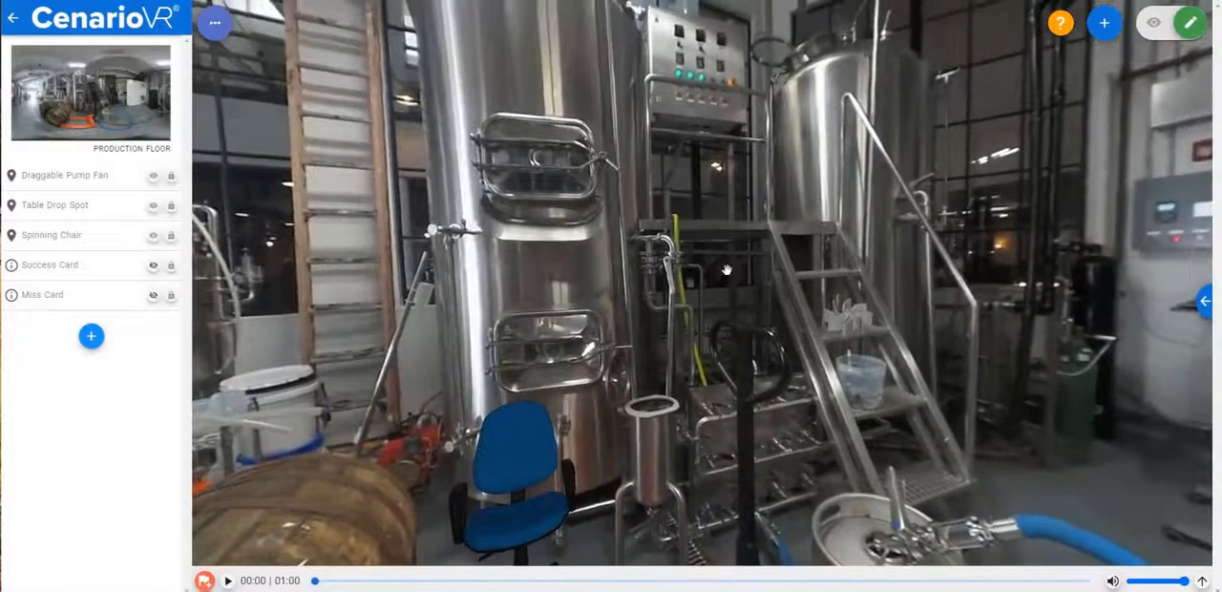
- Add an On Drop action to the Draggable Pump Fan hotspot that shows the Success Card
double_click(844, 320)
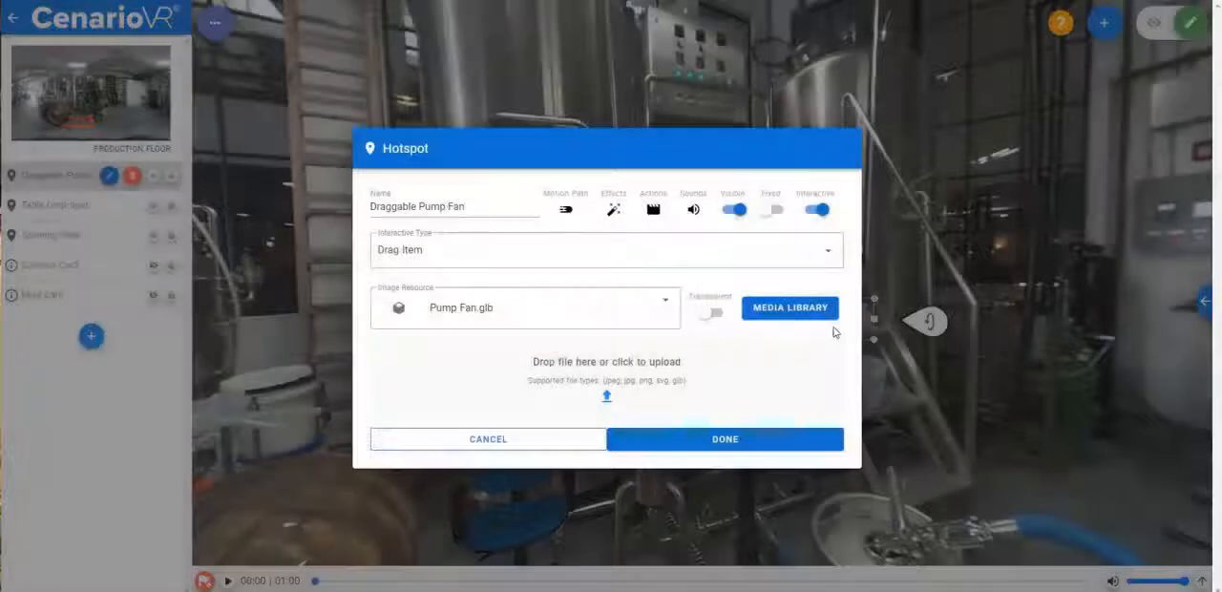
left_click(653, 210)
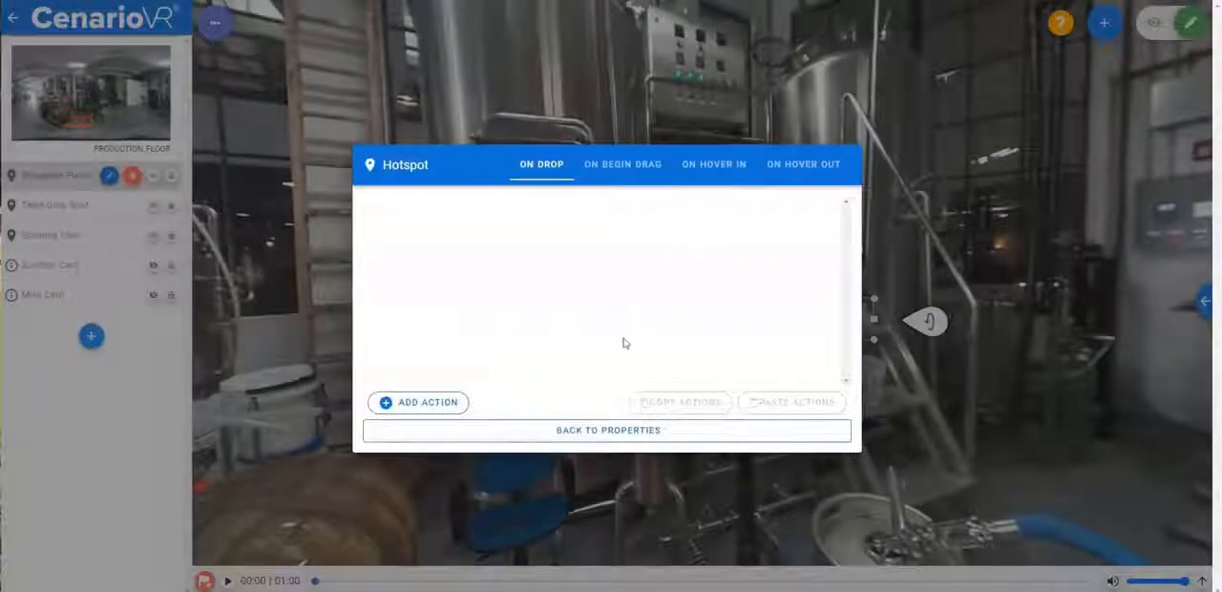
left_click(410, 403)
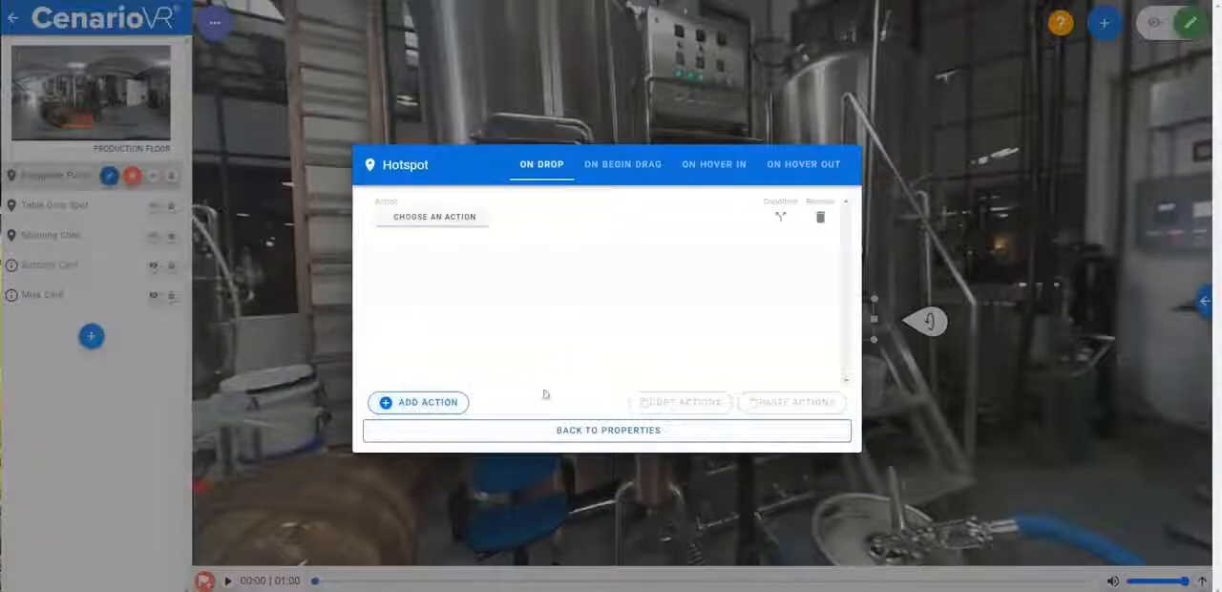
left_click(451, 222)
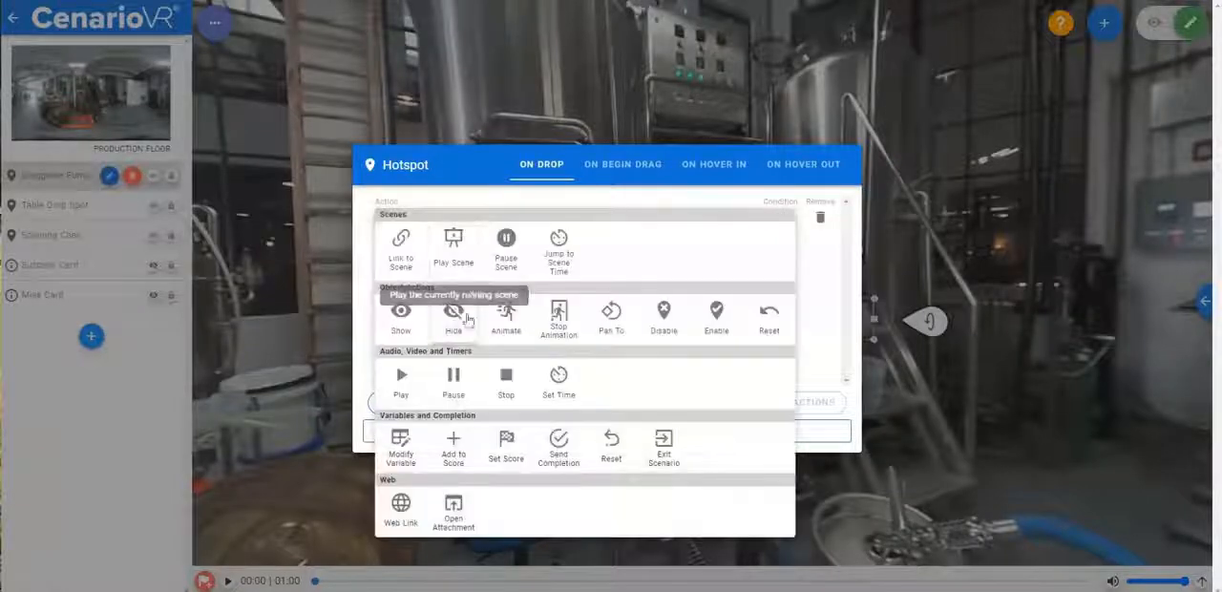
left_click(400, 315)
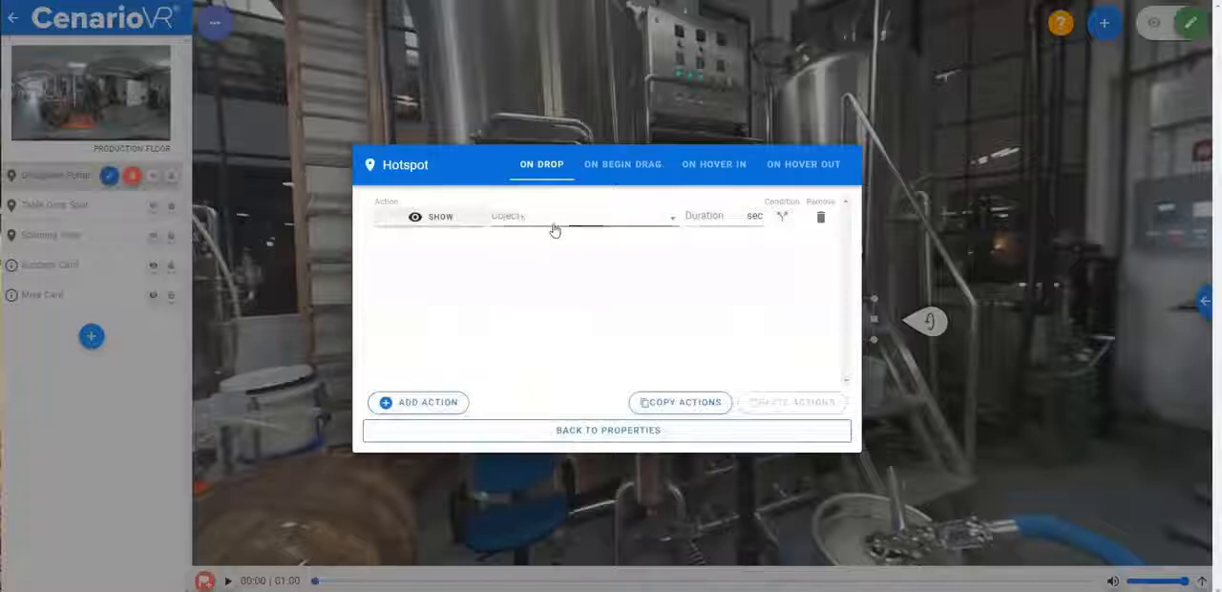
left_click(554, 225)
left_click(567, 350)
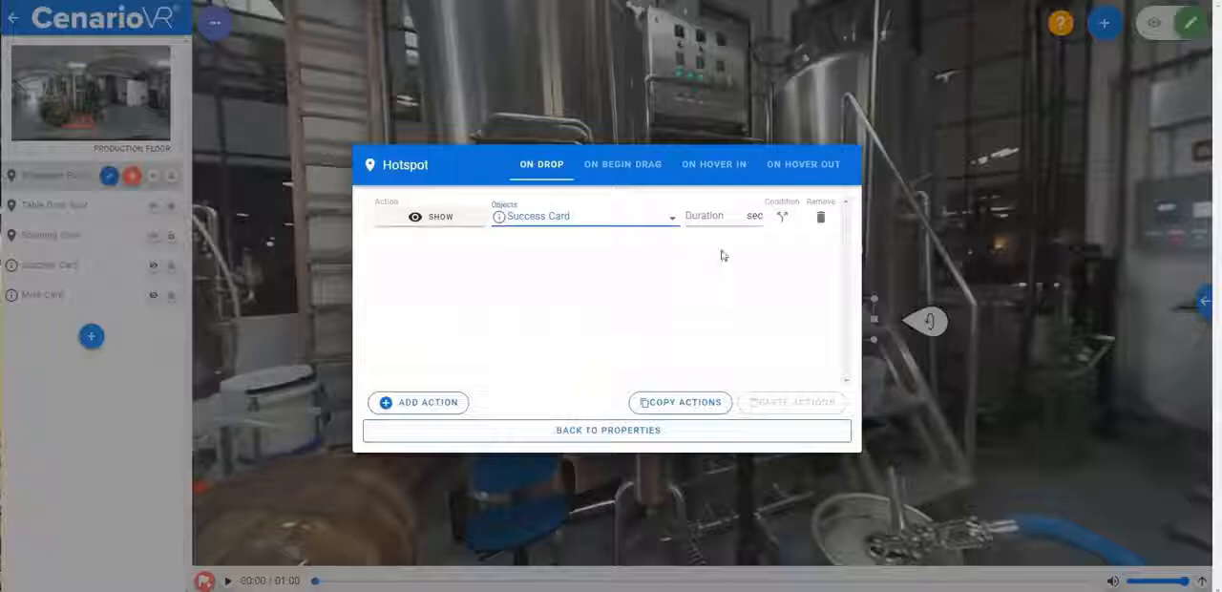
- Add a condition to the Success Card show action so it runs only if Table Drop Spot Is Drop Target
left_click(778, 217)
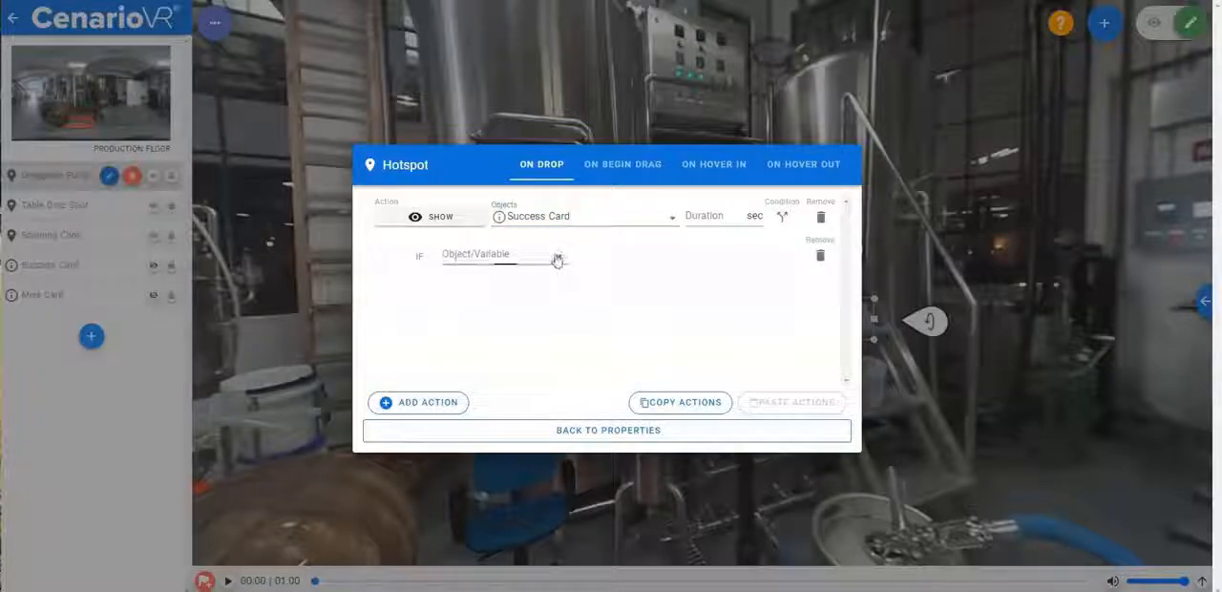
left_click(558, 259)
left_click(558, 325)
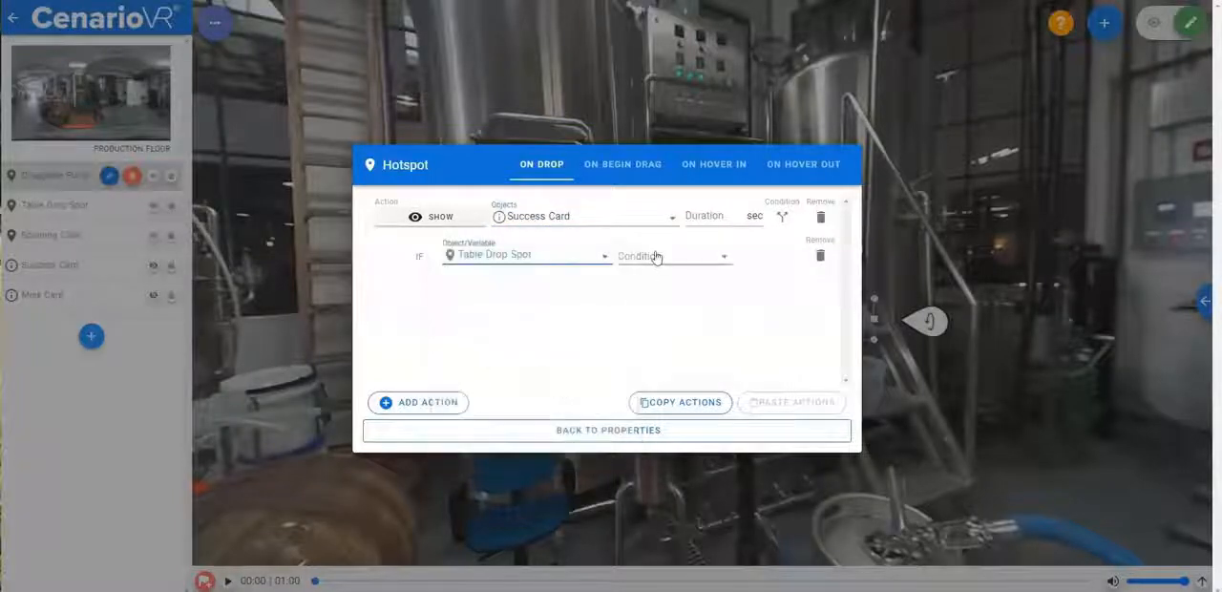
left_click(657, 257)
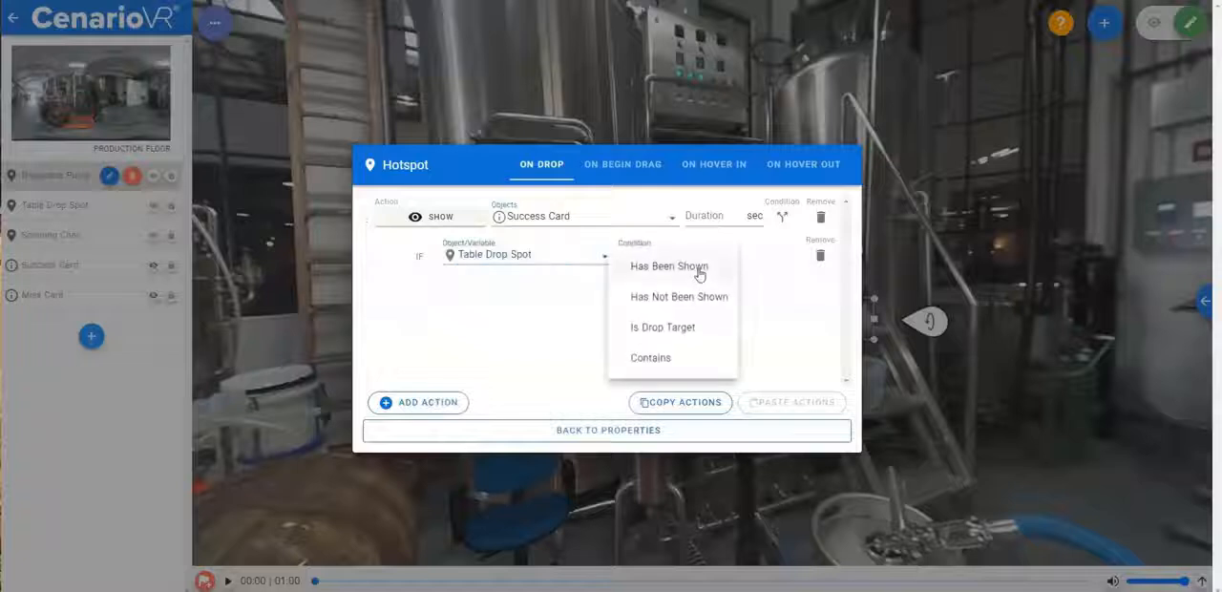
left_click(676, 329)
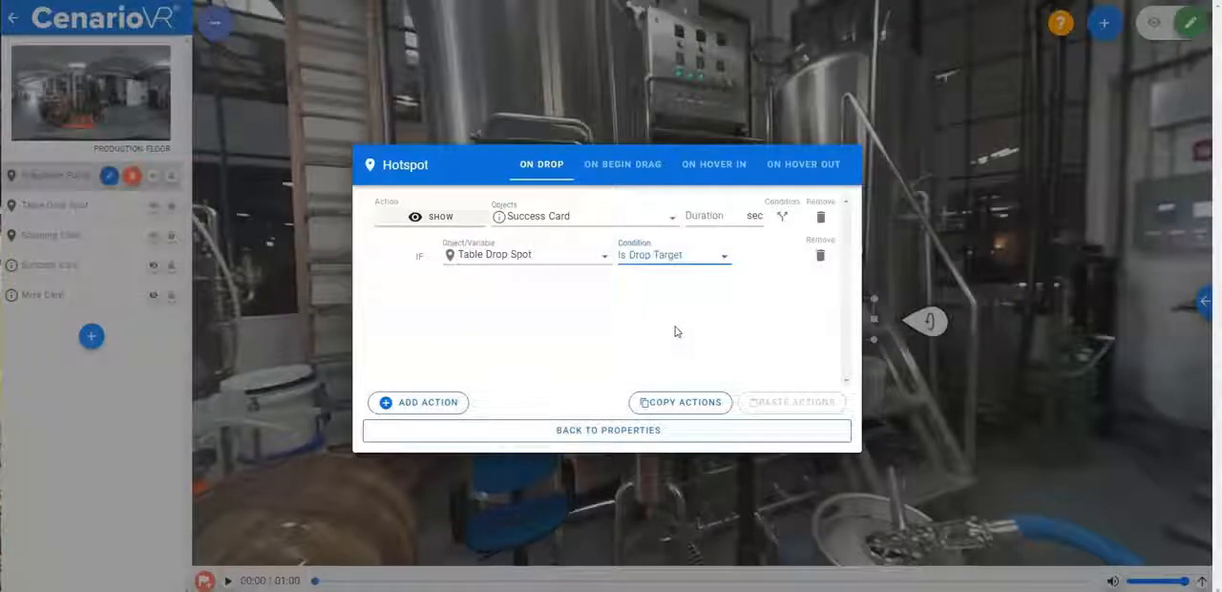
left_click(712, 264)
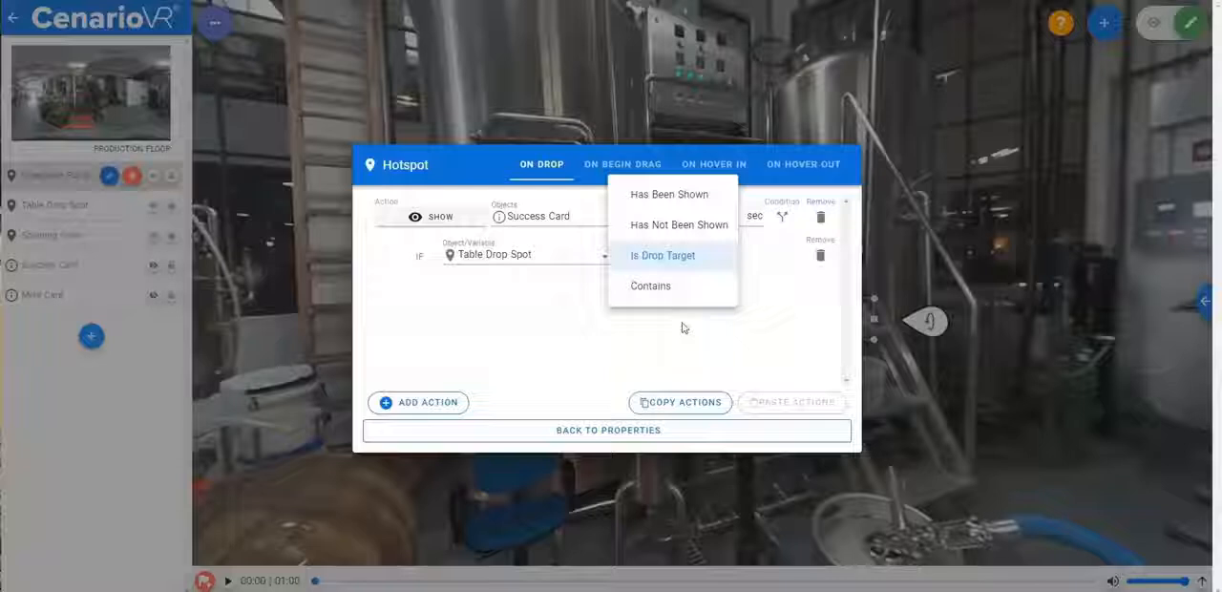
left_click(756, 311)
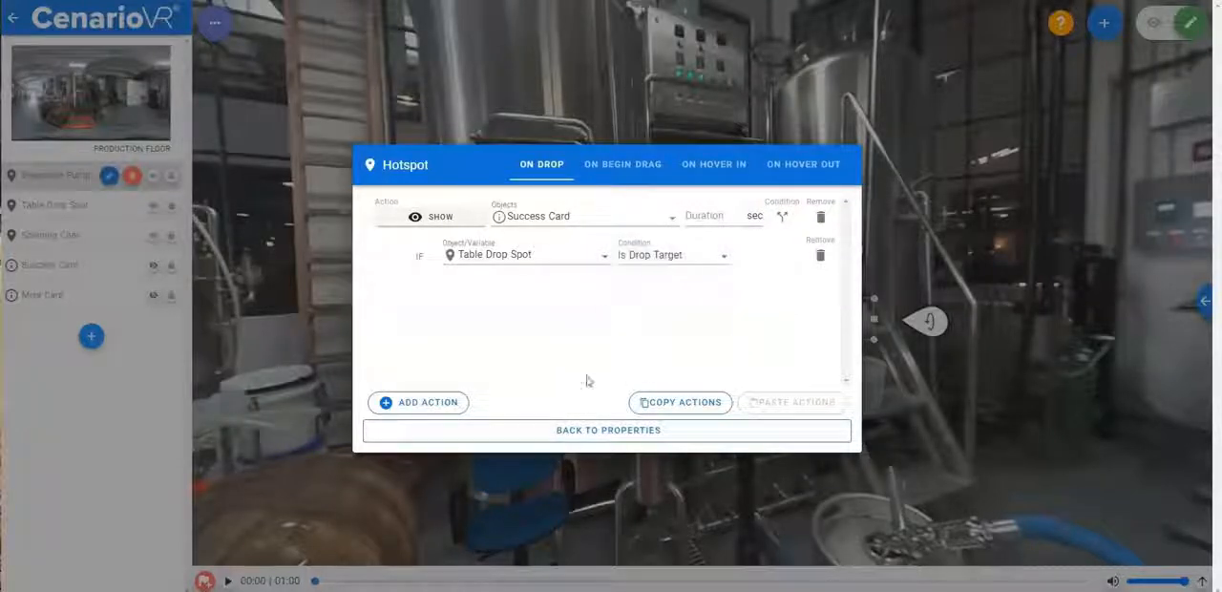
- Add a second On Drop action that shows the Miss Card
left_click(416, 402)
left_click(453, 302)
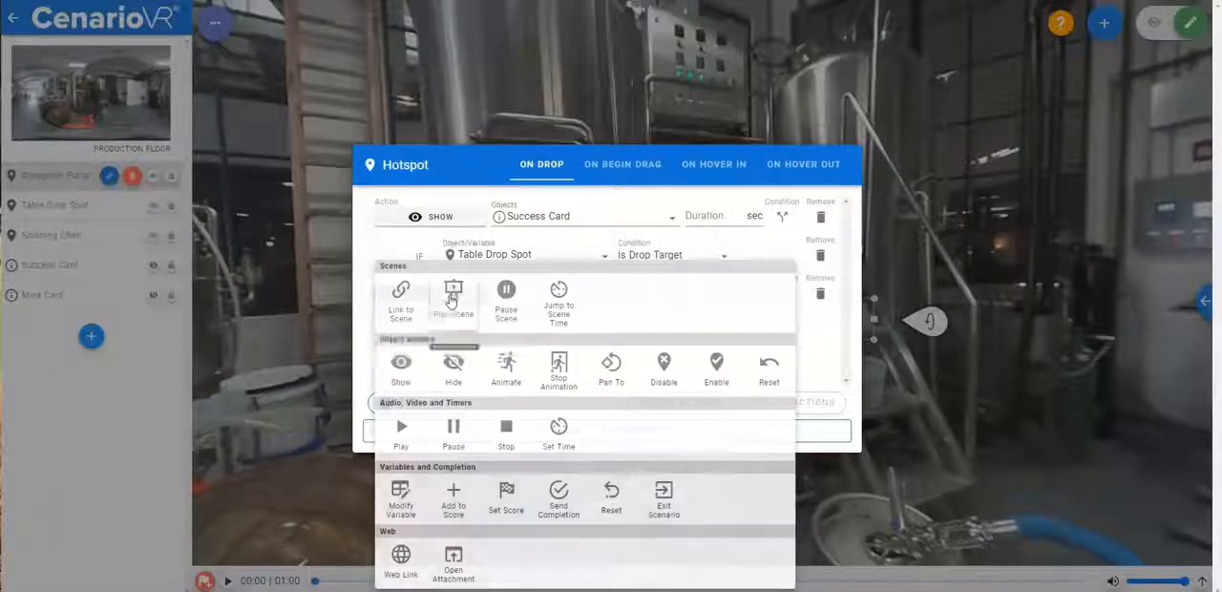
left_click(401, 365)
left_click(556, 300)
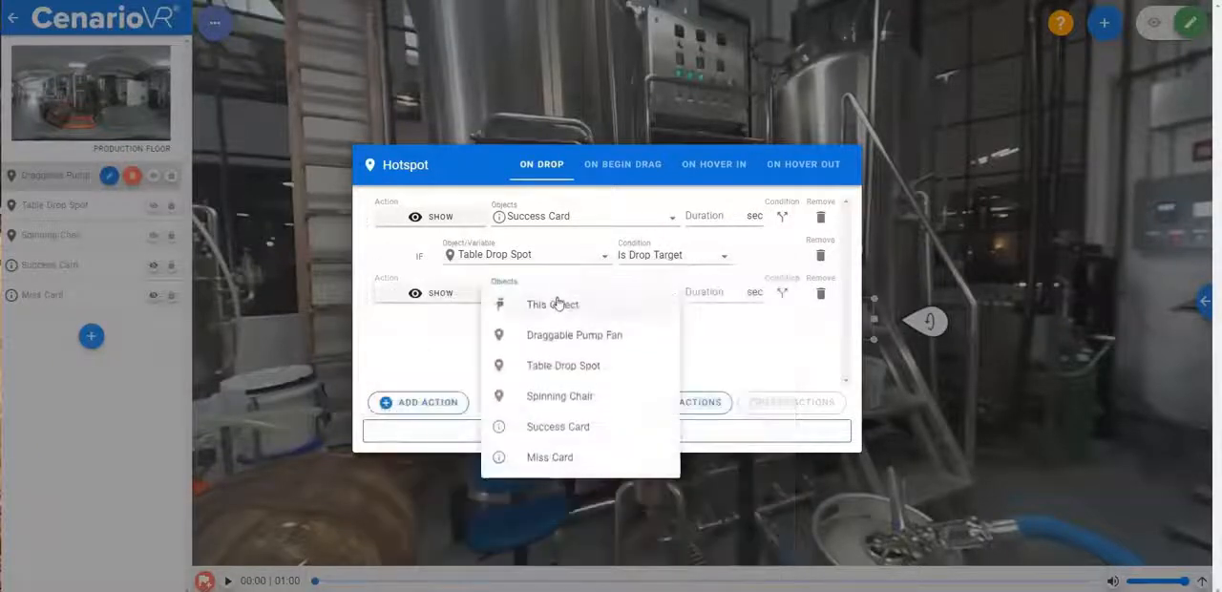
left_click(550, 457)
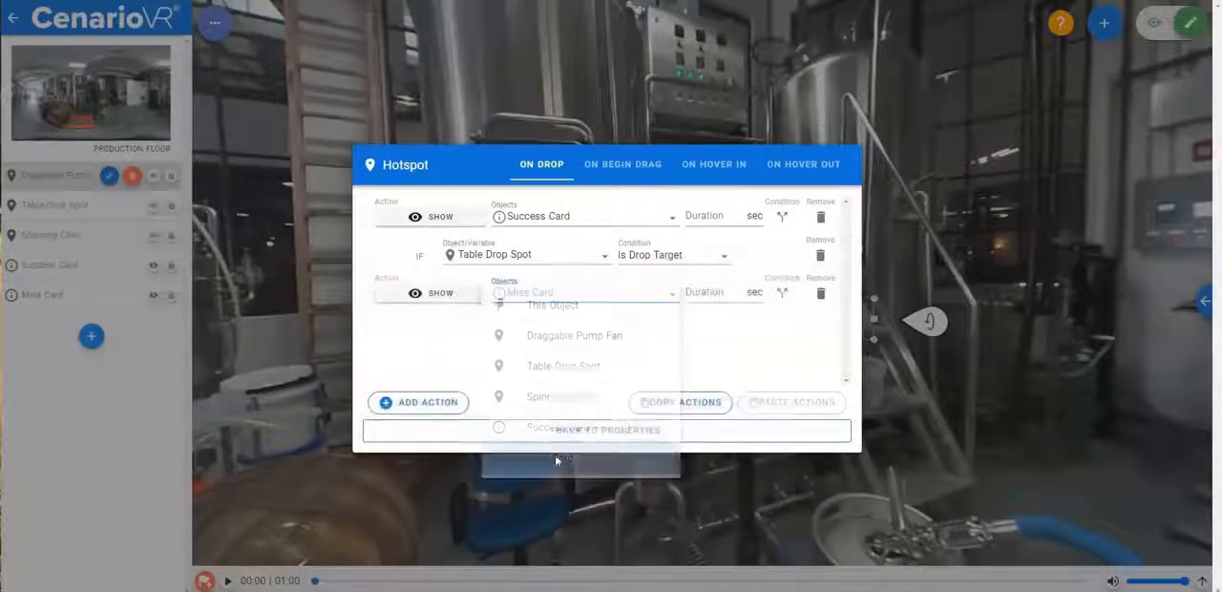
- Make the Miss Card show action conditional on Draggable Pump Fan with the condition Has No Drop Target
left_click(782, 293)
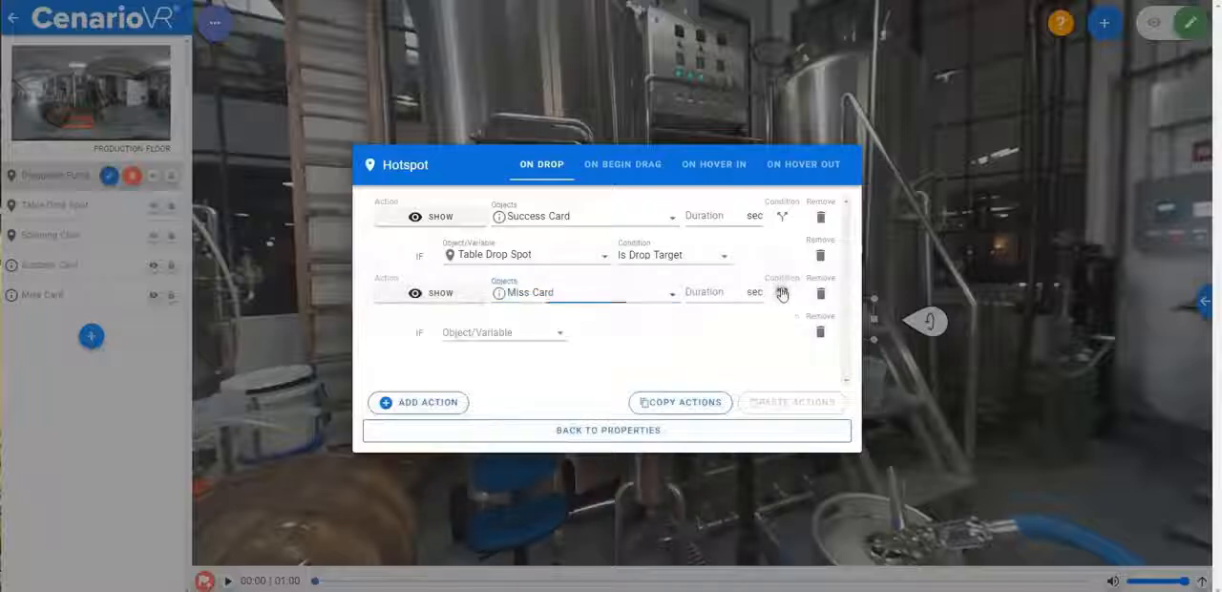
left_click(529, 334)
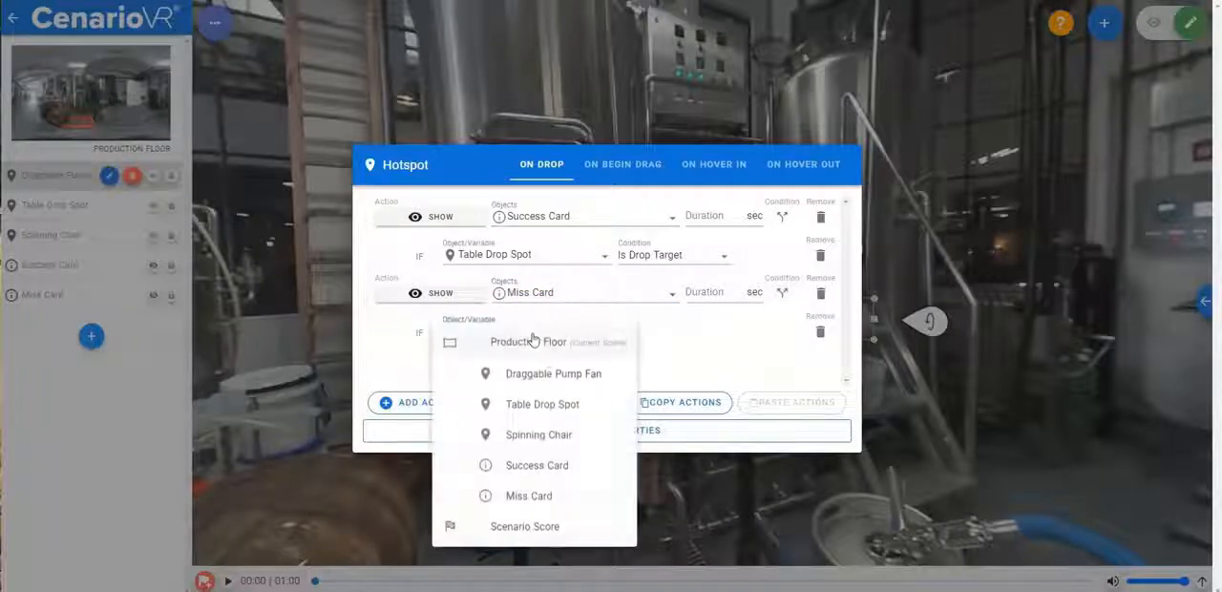
left_click(555, 380)
left_click(687, 336)
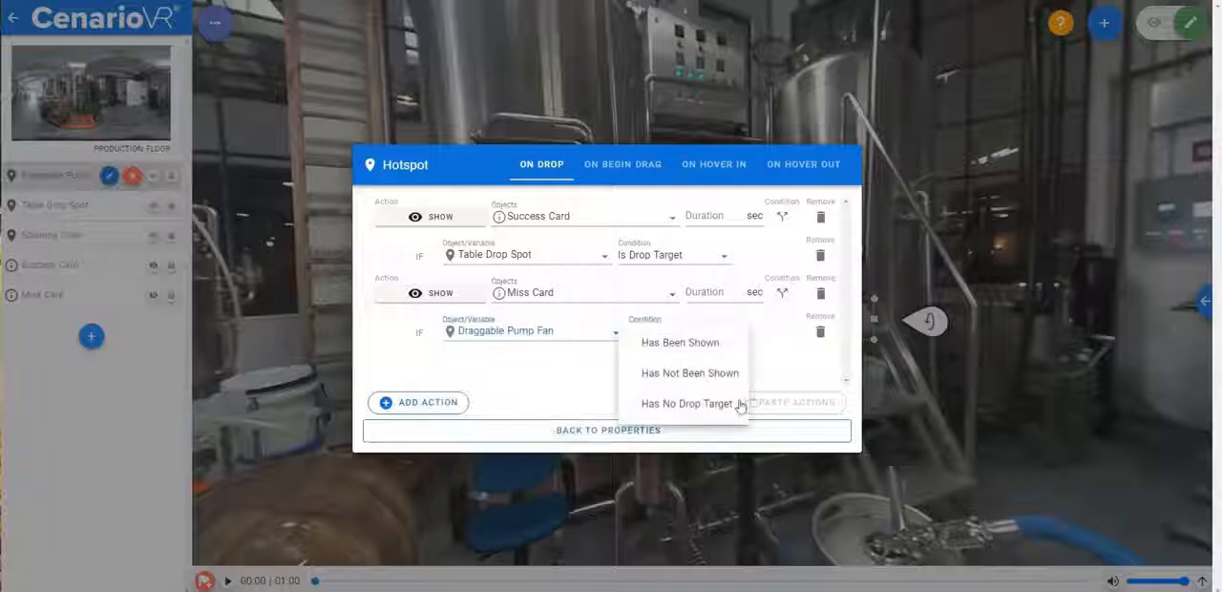
left_click(666, 404)
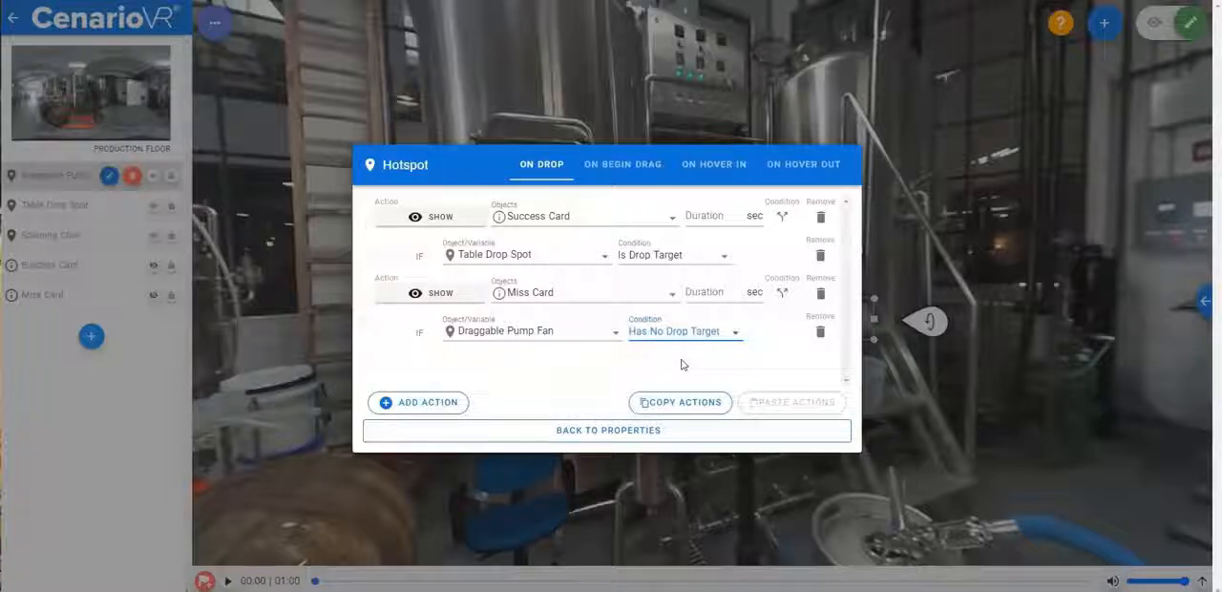
- Set the duration of both the Miss Card and Success Card show actions to 2 seconds and return to the hotspot properties
left_click(741, 292)
type("2")
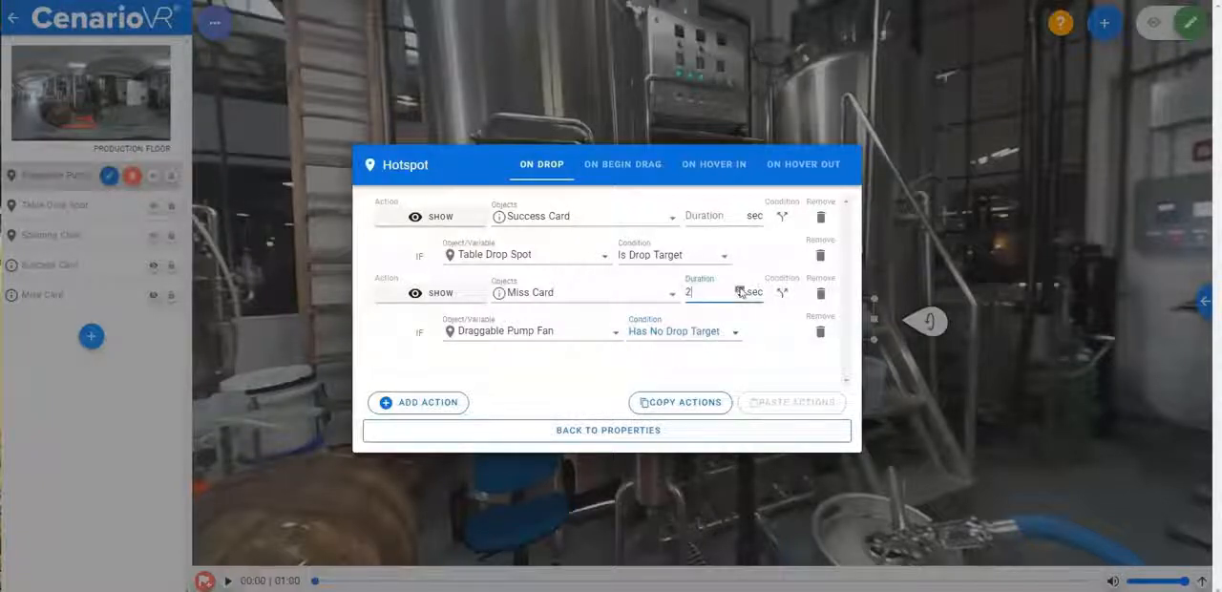
left_click(741, 216)
type("2")
left_click(639, 430)
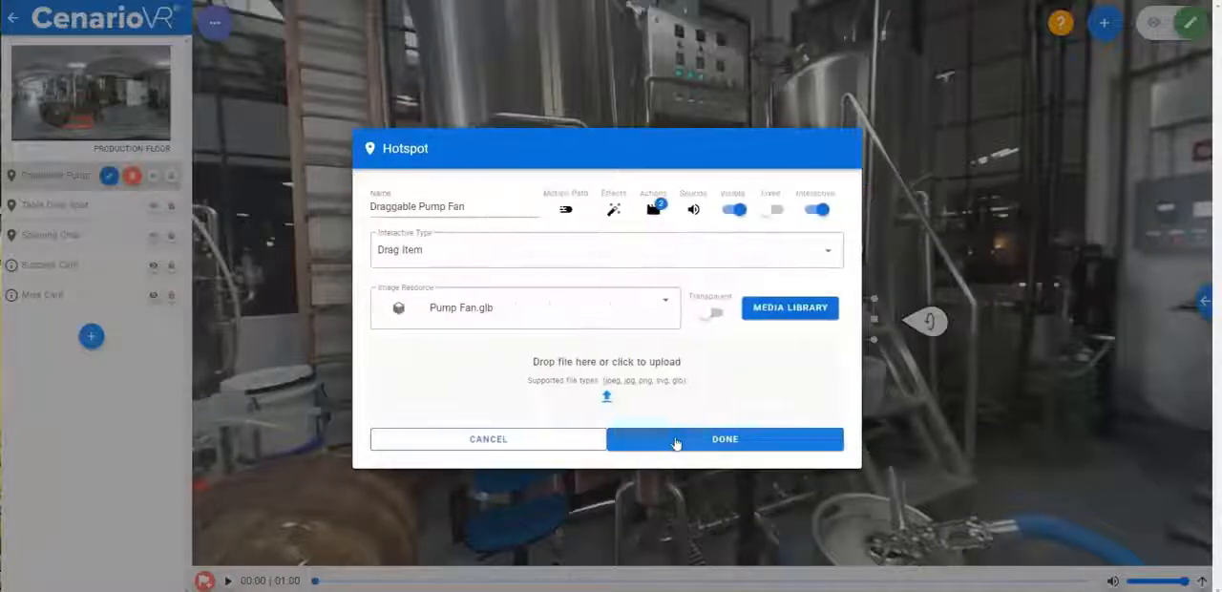